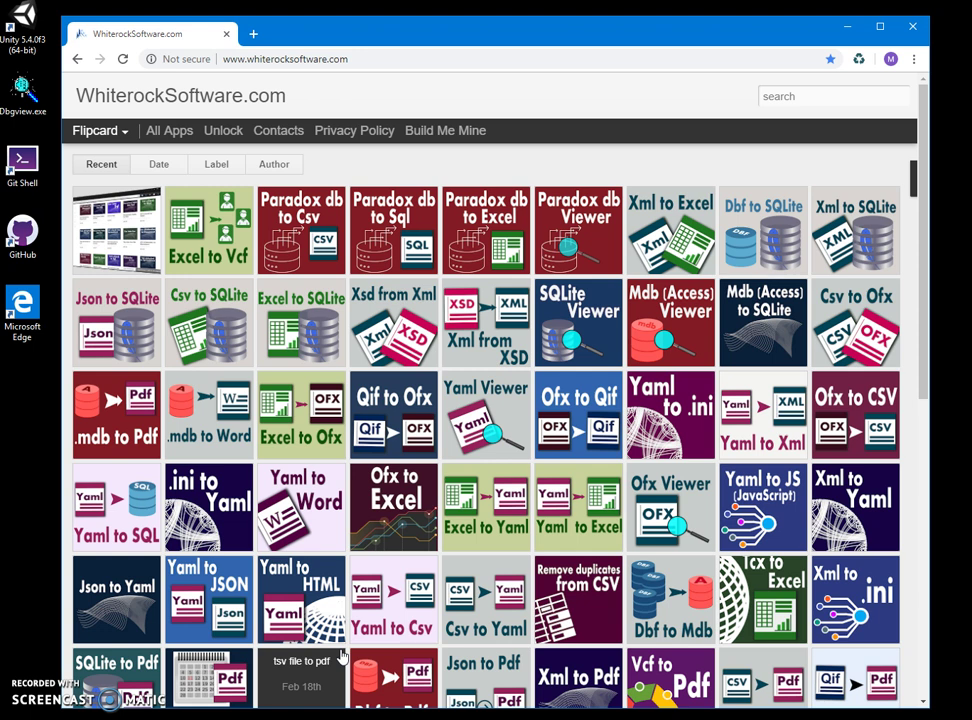
Open the address.xlsx contacts workbook from File Explorer's Quick access
{"action": "left_click", "coordinate": [496, 452]}
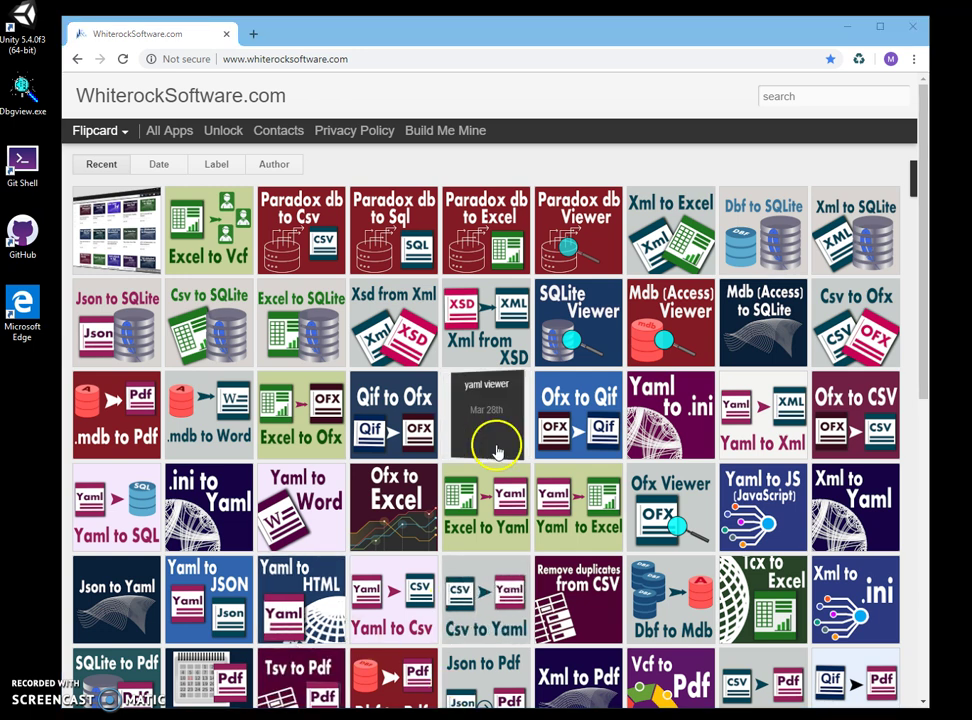
{"action": "key", "text": "super+e"}
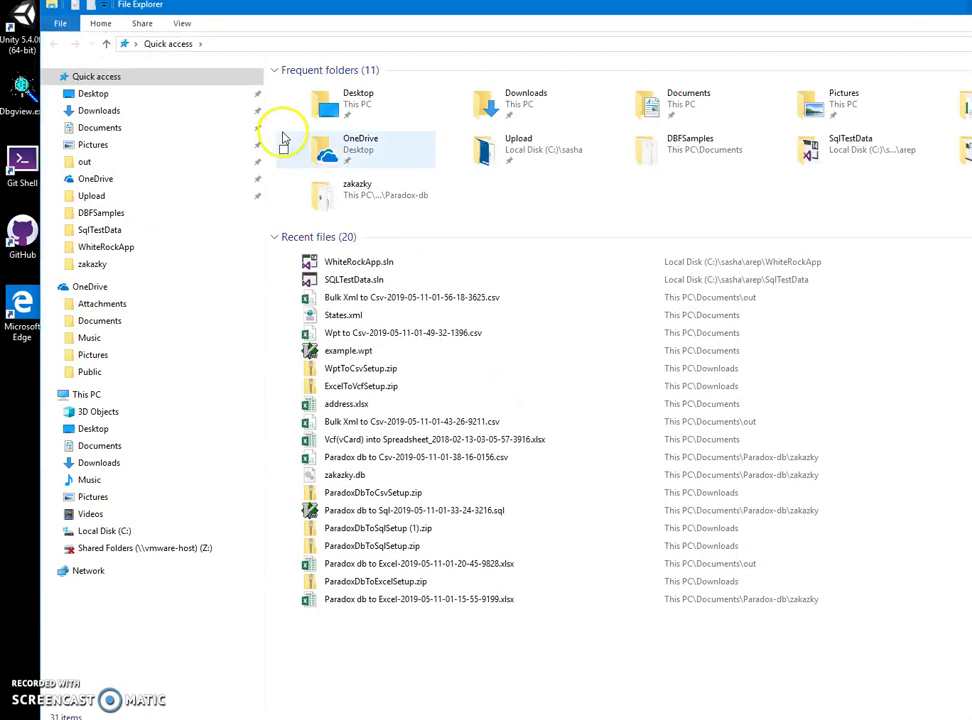
{"action": "double_click", "coordinate": [350, 404]}
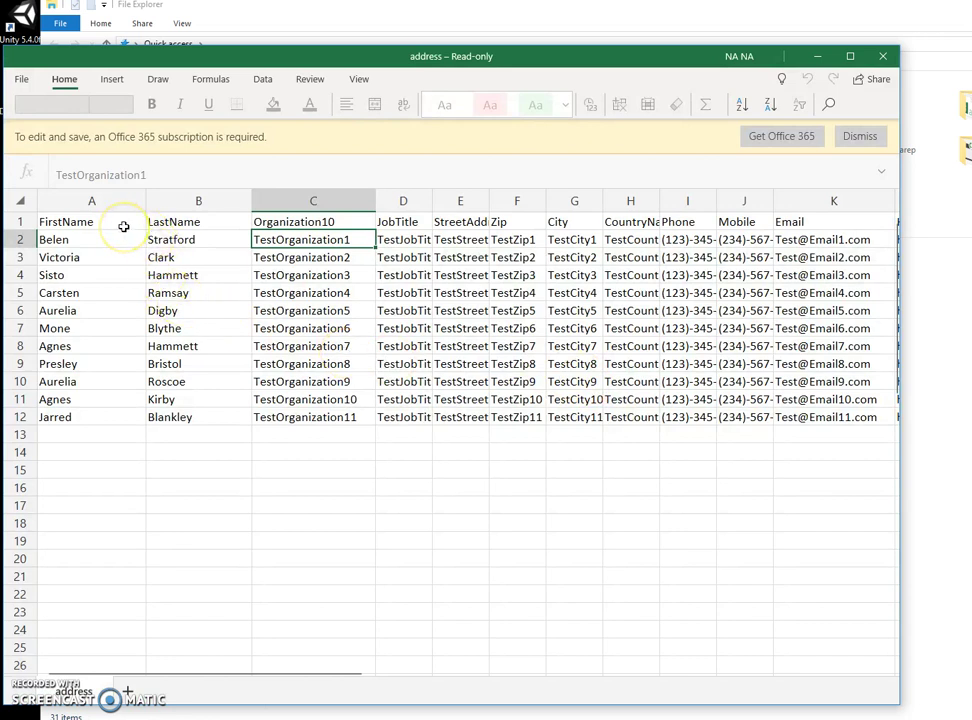
Inspect the LastName, Organization10, JobTitle, street address, Zip and City column headers in address.xlsx
{"action": "left_click", "coordinate": [180, 221]}
{"action": "left_click", "coordinate": [280, 224]}
{"action": "left_click", "coordinate": [392, 224]}
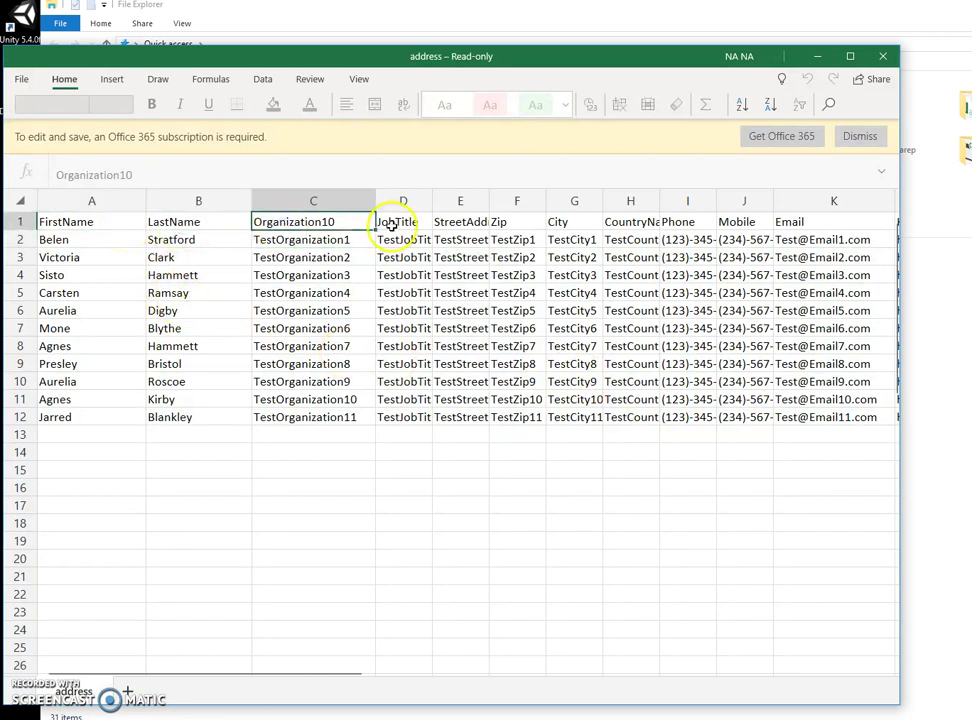
{"action": "left_click", "coordinate": [468, 224]}
{"action": "left_click", "coordinate": [515, 222]}
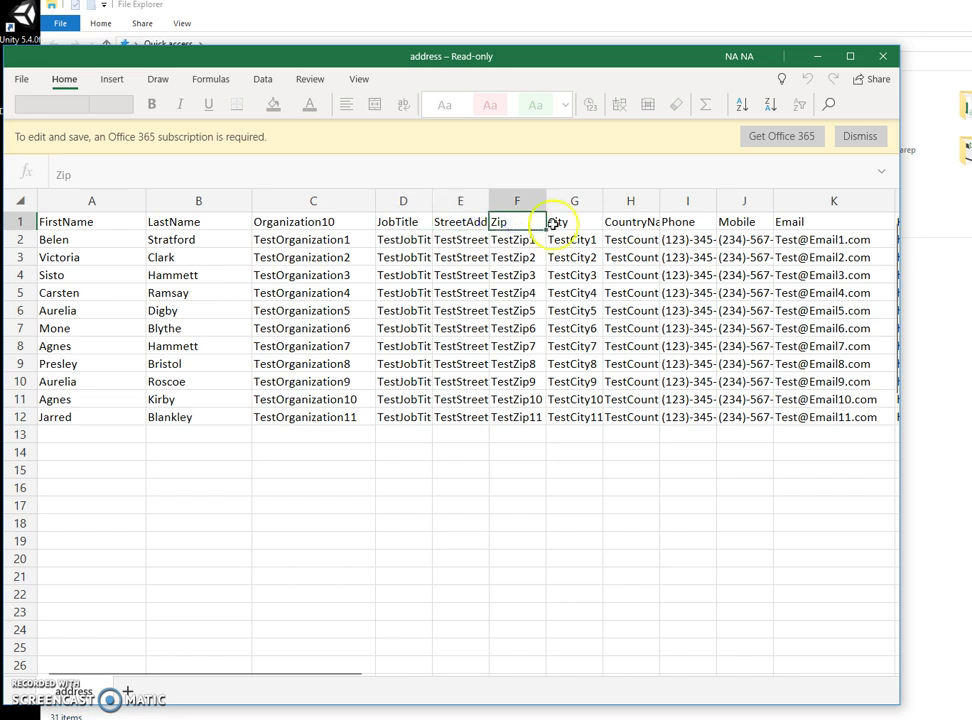
{"action": "left_click", "coordinate": [568, 222]}
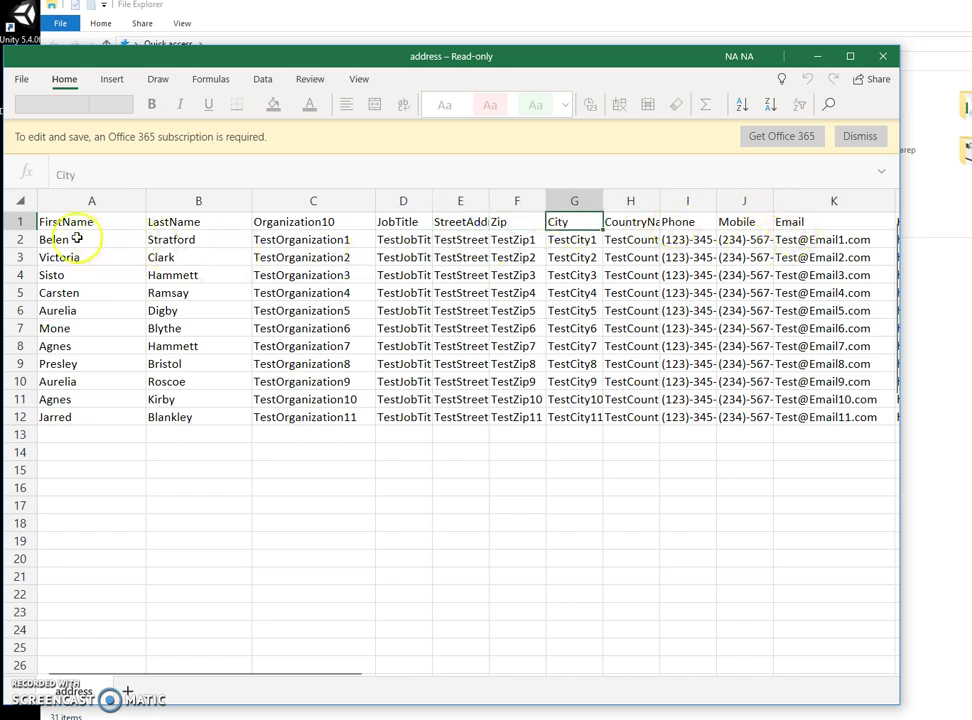
Review the contact rows, names and organizations, then close the workbook
{"action": "left_click_drag", "start_coordinate": [76, 238], "coordinate": [881, 412]}
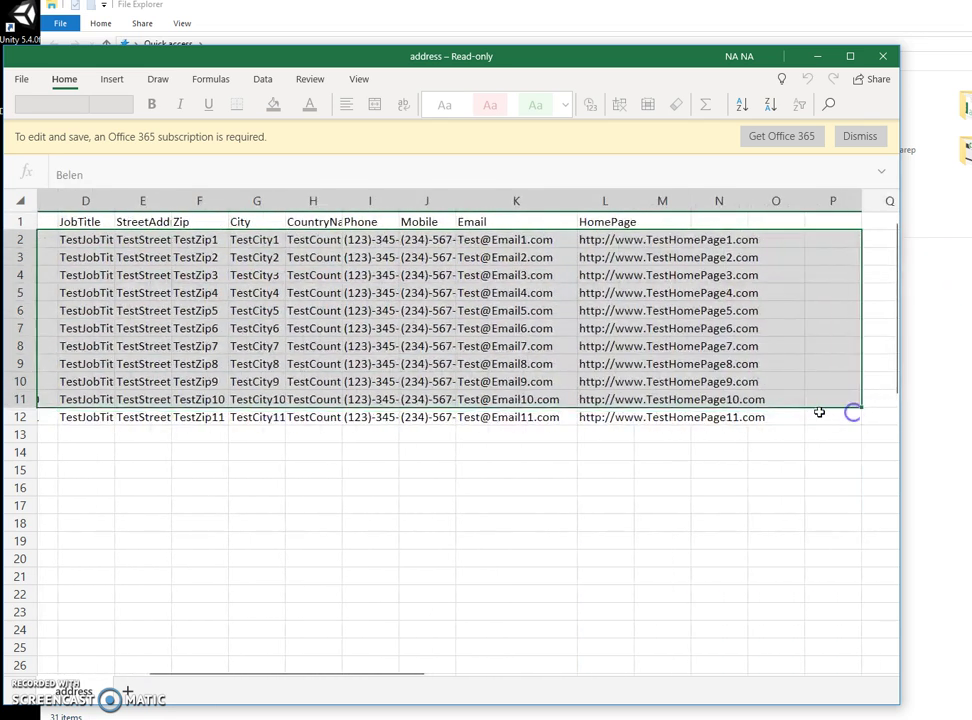
{"action": "left_click", "coordinate": [716, 412]}
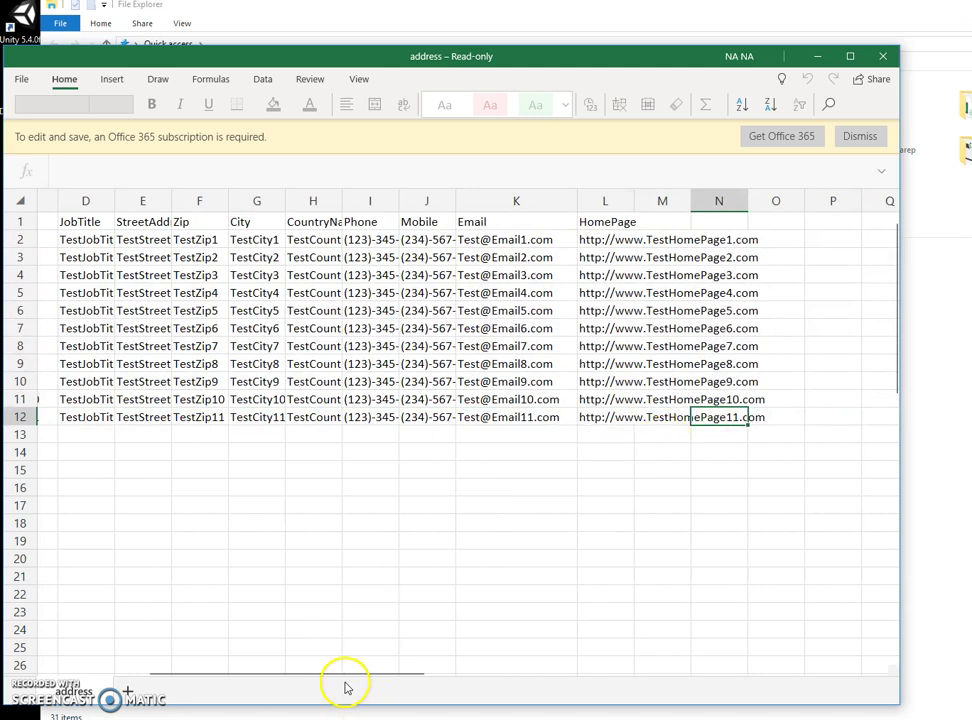
{"action": "mouse_move", "coordinate": [338, 680]}
{"action": "left_click_drag", "start_coordinate": [338, 678], "coordinate": [206, 677]}
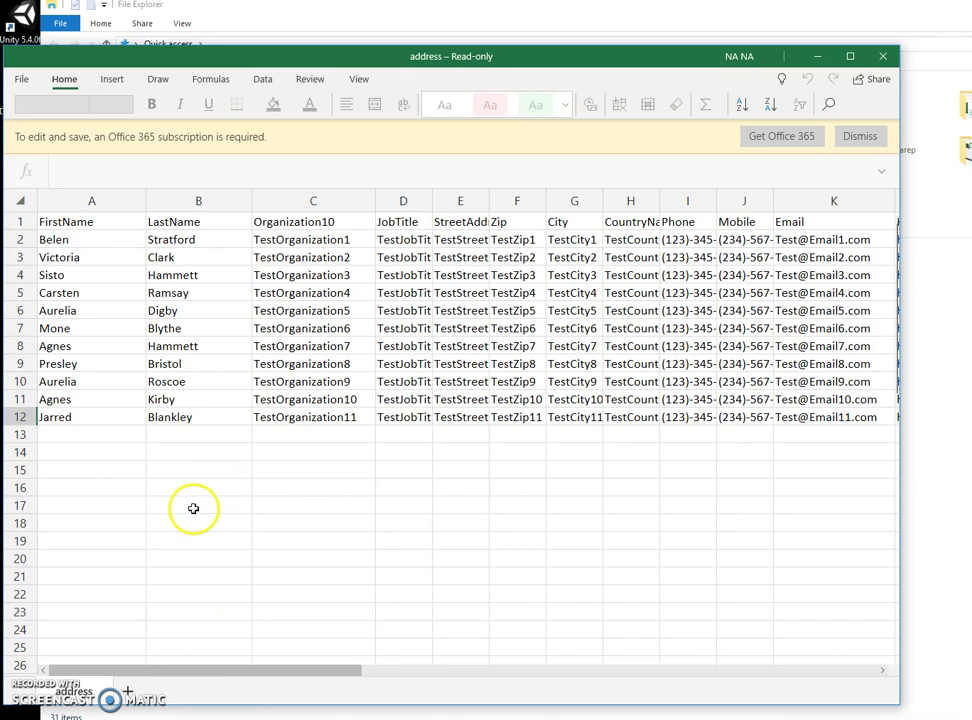
{"action": "left_click_drag", "start_coordinate": [48, 218], "coordinate": [385, 411]}
{"action": "left_click", "coordinate": [305, 430]}
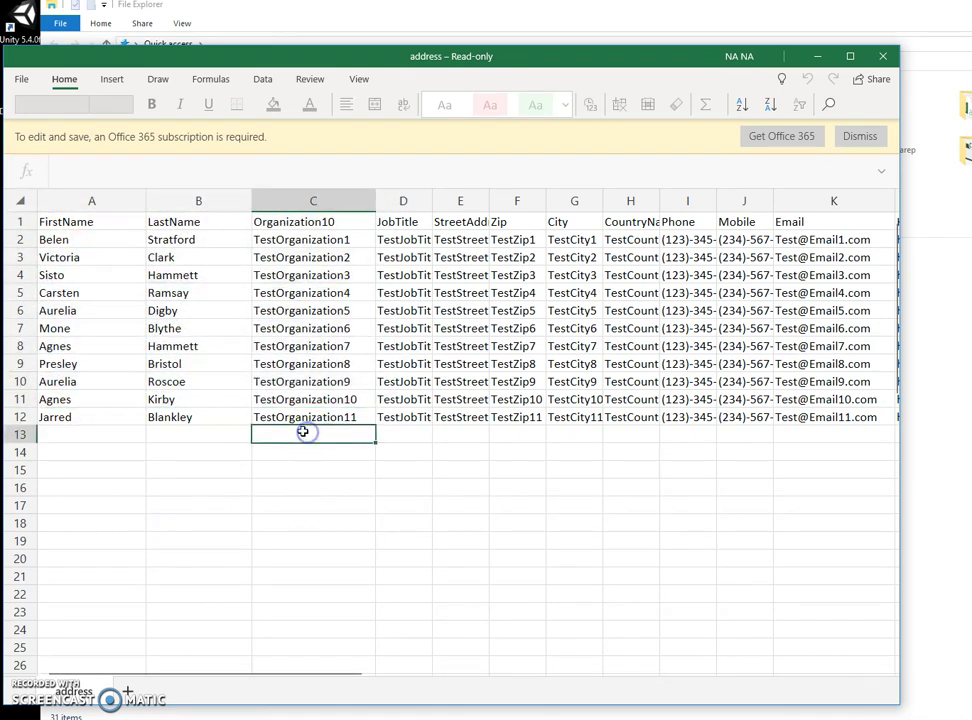
{"action": "left_click", "coordinate": [884, 58]}
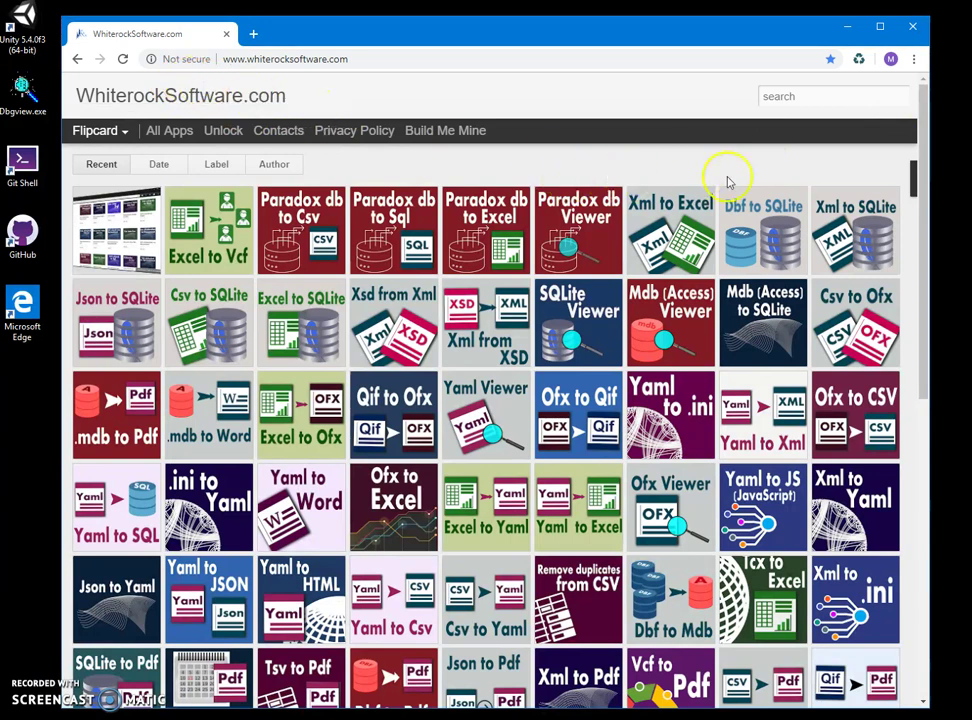
Search the site for 'excel to v', open the Excel to Vcf post and download its setup zip
{"action": "left_click", "coordinate": [796, 92]}
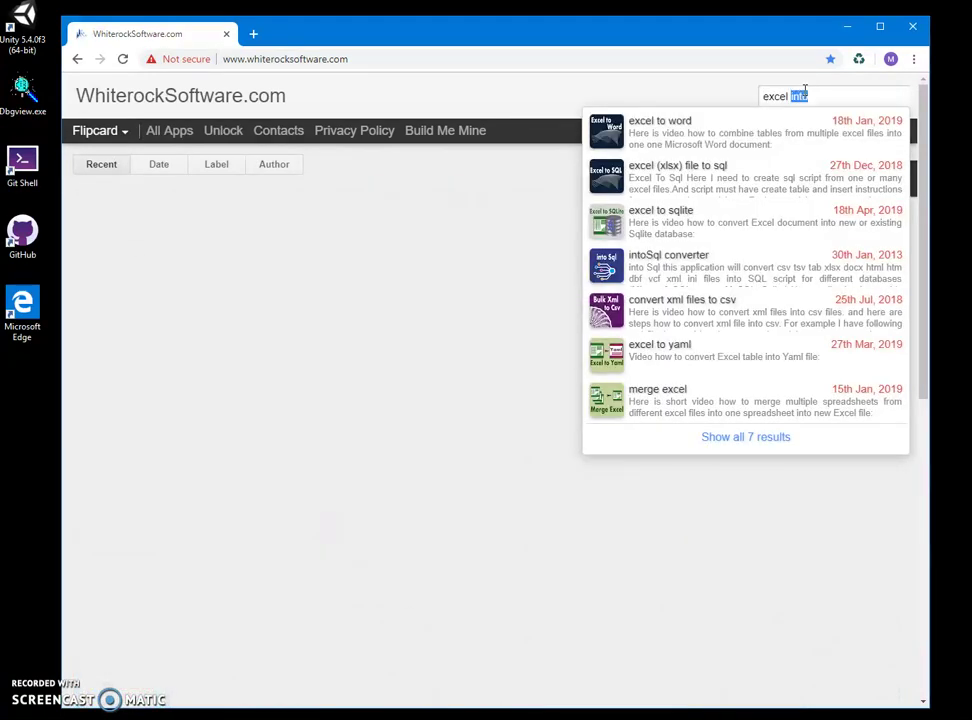
{"action": "type", "text": "to v"}
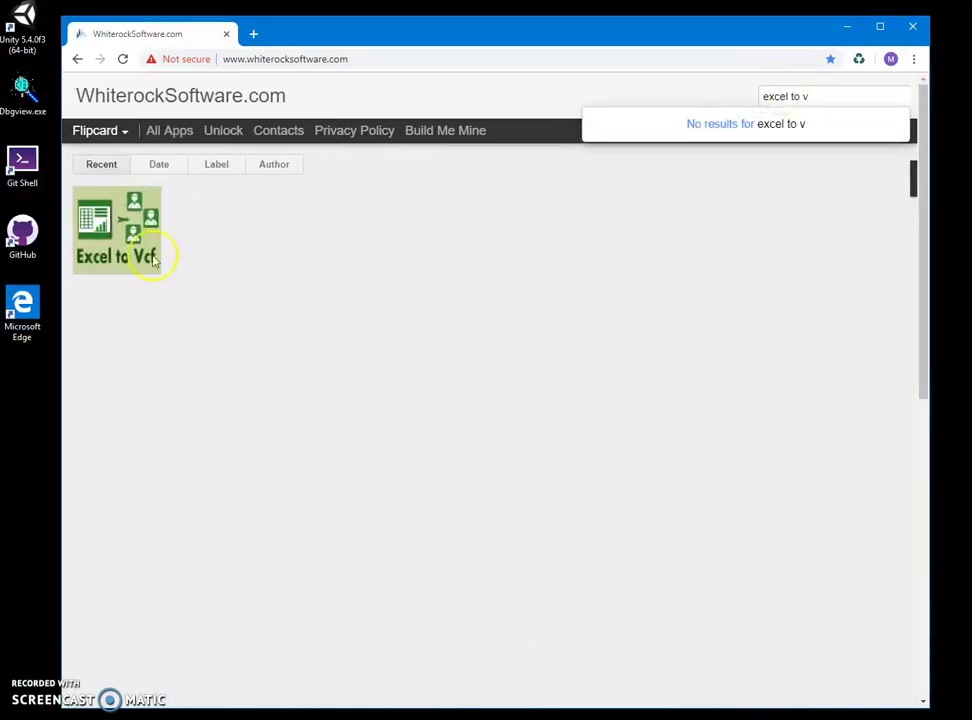
{"action": "left_click", "coordinate": [106, 236]}
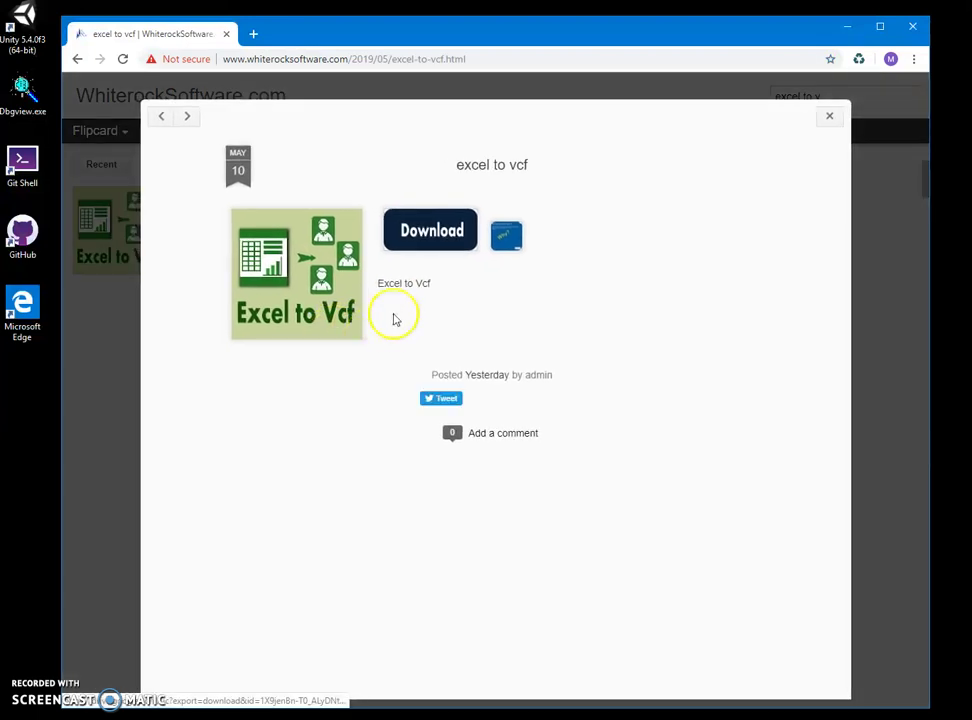
{"action": "left_click", "coordinate": [434, 247]}
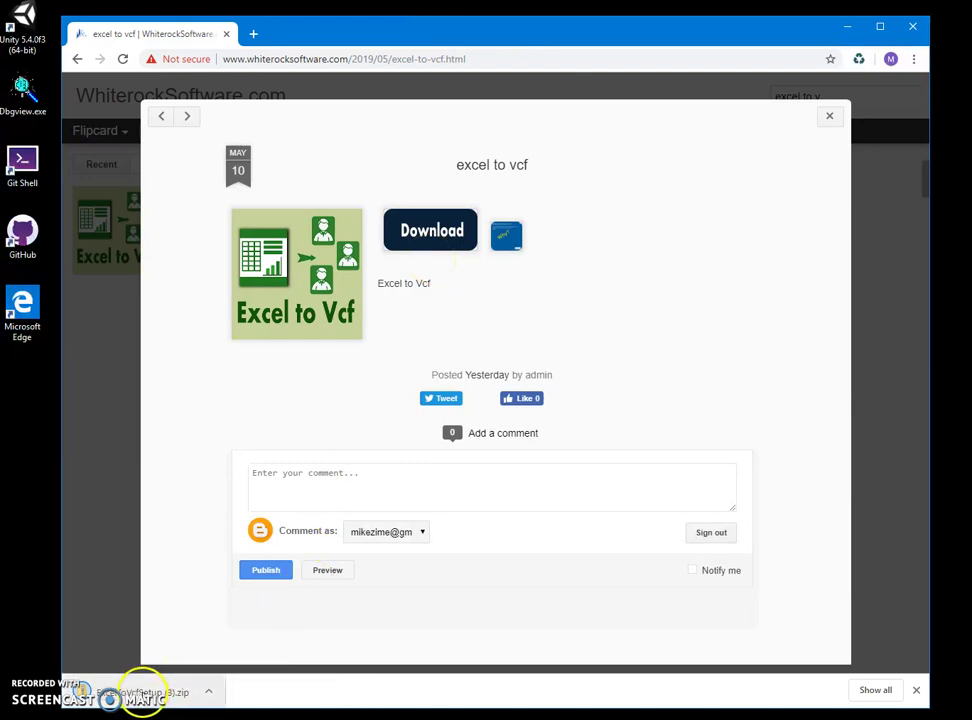
Launch ExcelToVcfSetup.msi from the downloaded zip and run it despite the SmartScreen warning
{"action": "left_click", "coordinate": [141, 692]}
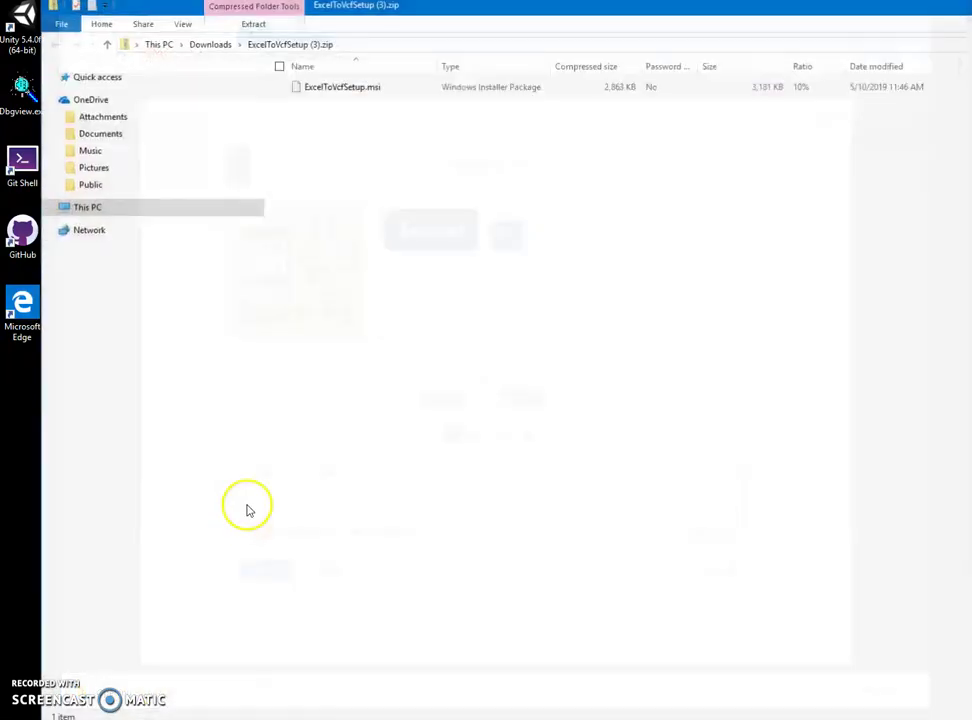
{"action": "double_click", "coordinate": [334, 90]}
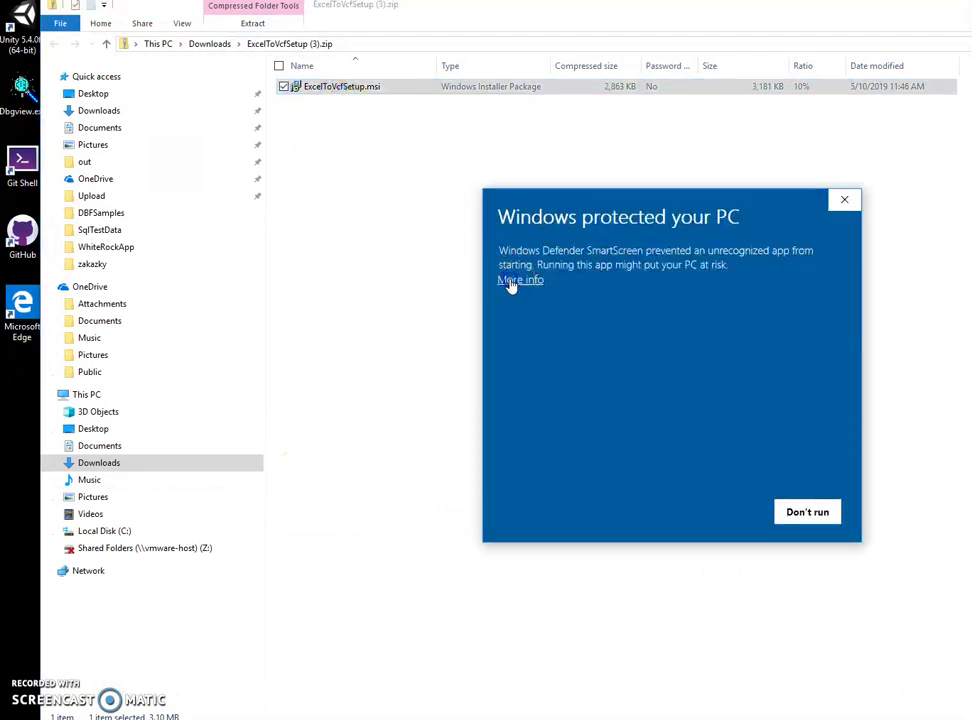
{"action": "left_click", "coordinate": [512, 281]}
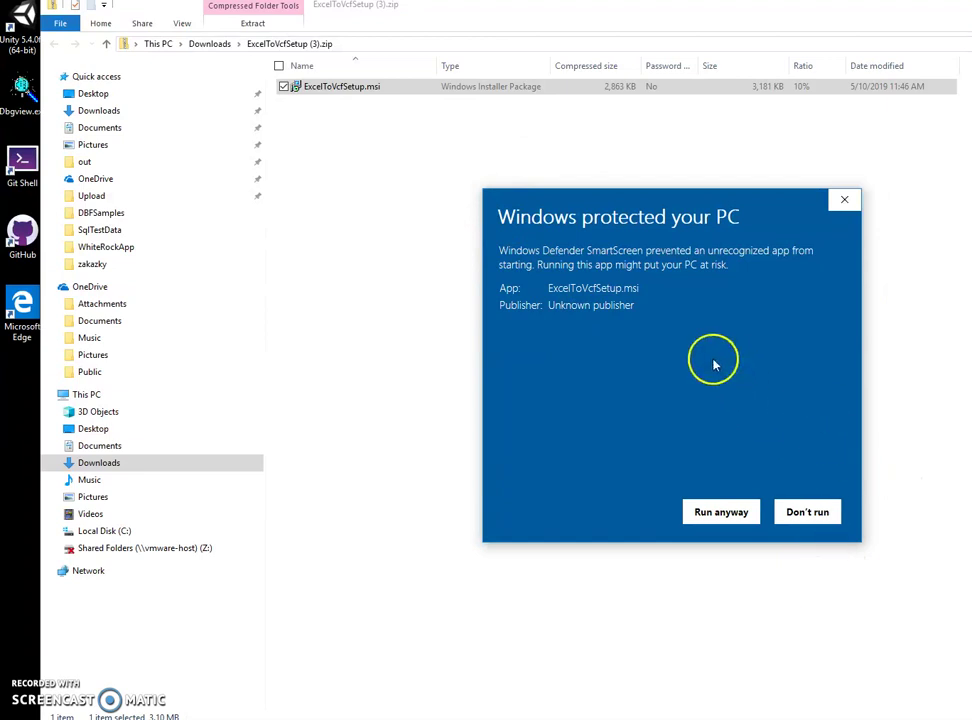
{"action": "left_click_drag", "start_coordinate": [643, 311], "coordinate": [469, 308]}
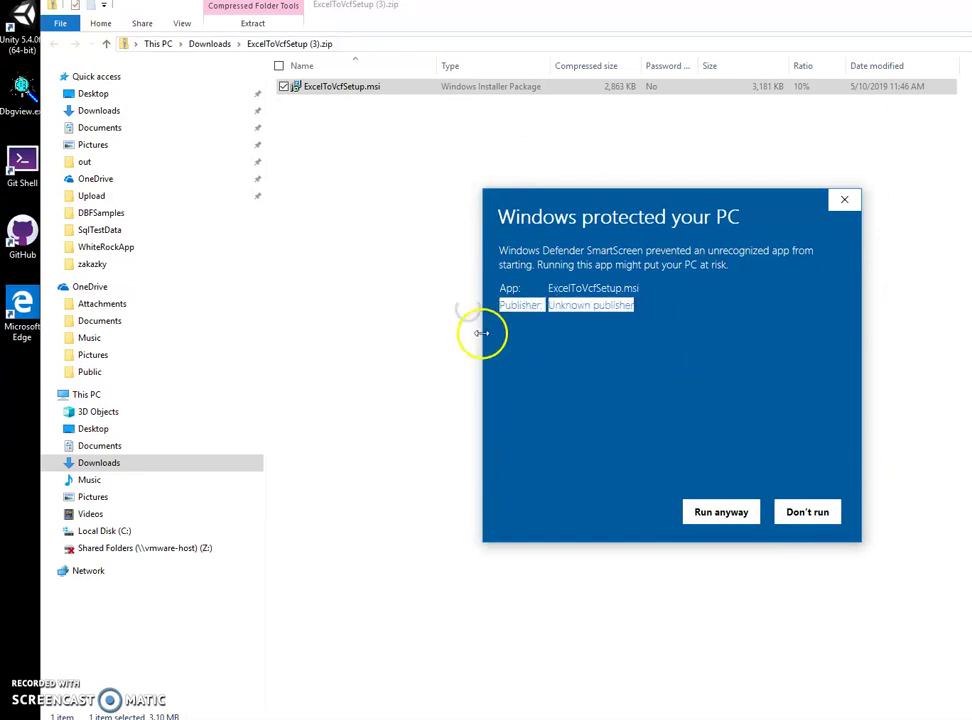
{"action": "left_click", "coordinate": [548, 336]}
{"action": "left_click", "coordinate": [721, 512]}
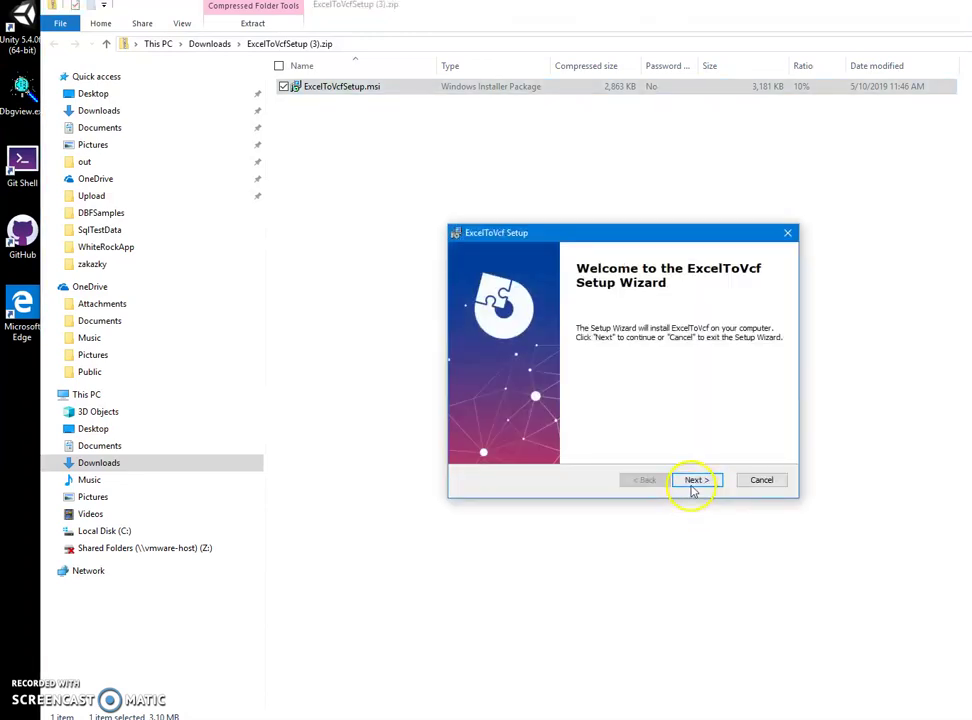
Complete the ExcelToVcf setup wizard with the default install folder, allowing changes, and finish
{"action": "left_click", "coordinate": [690, 484]}
{"action": "left_click", "coordinate": [693, 484]}
{"action": "left_click", "coordinate": [698, 480]}
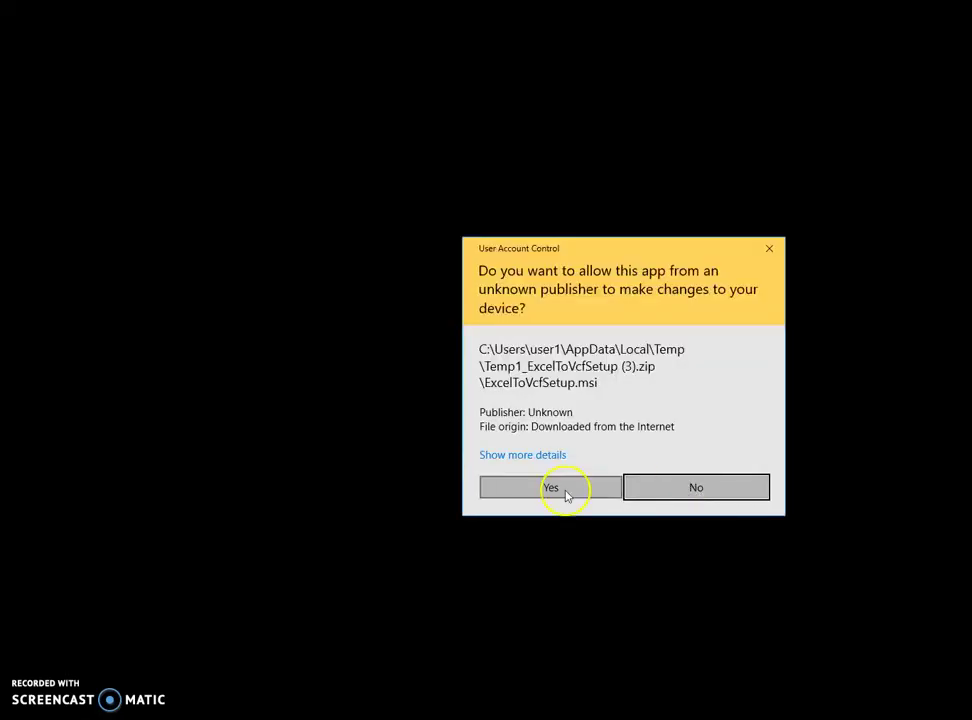
{"action": "left_click", "coordinate": [552, 488]}
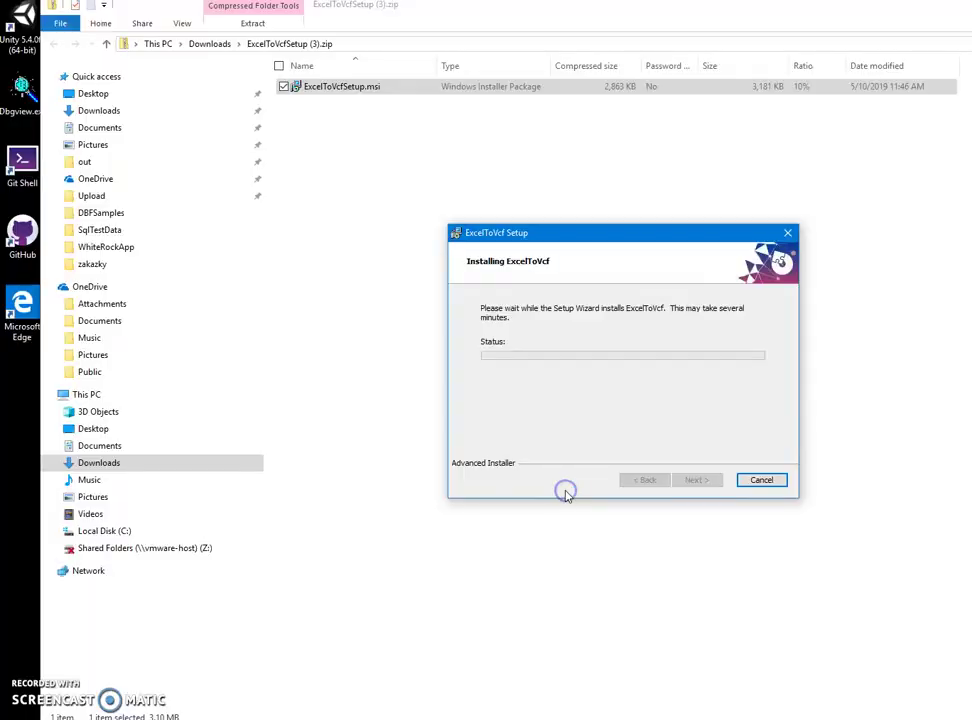
{"action": "left_click", "coordinate": [697, 481]}
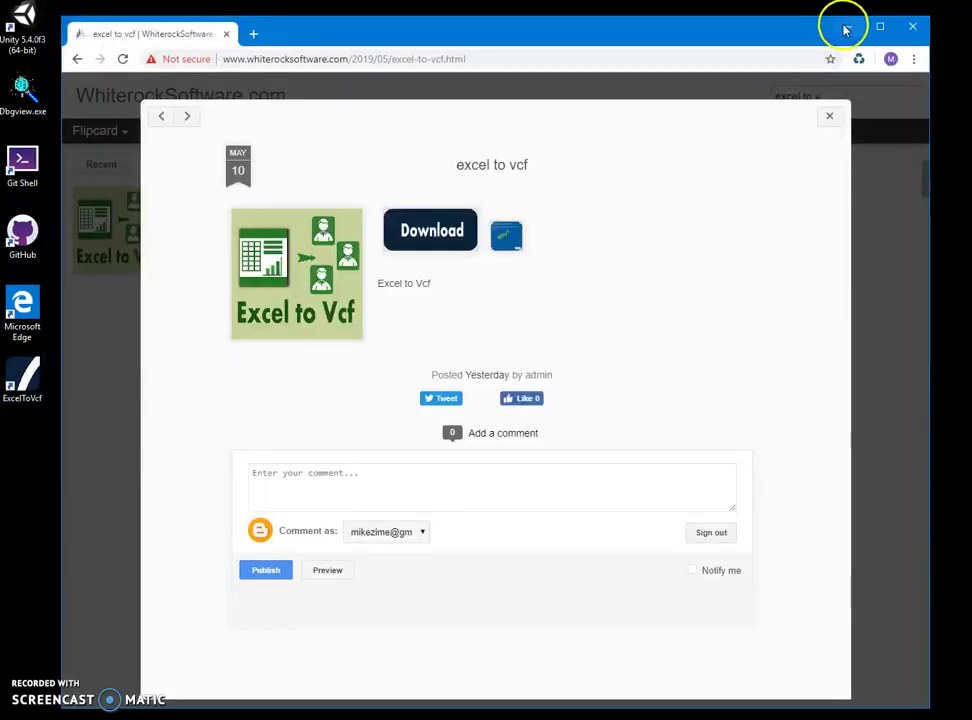
Start the Excel to Vcf converter from its new desktop shortcut and move its window left
{"action": "left_click", "coordinate": [846, 26]}
{"action": "left_click", "coordinate": [40, 390]}
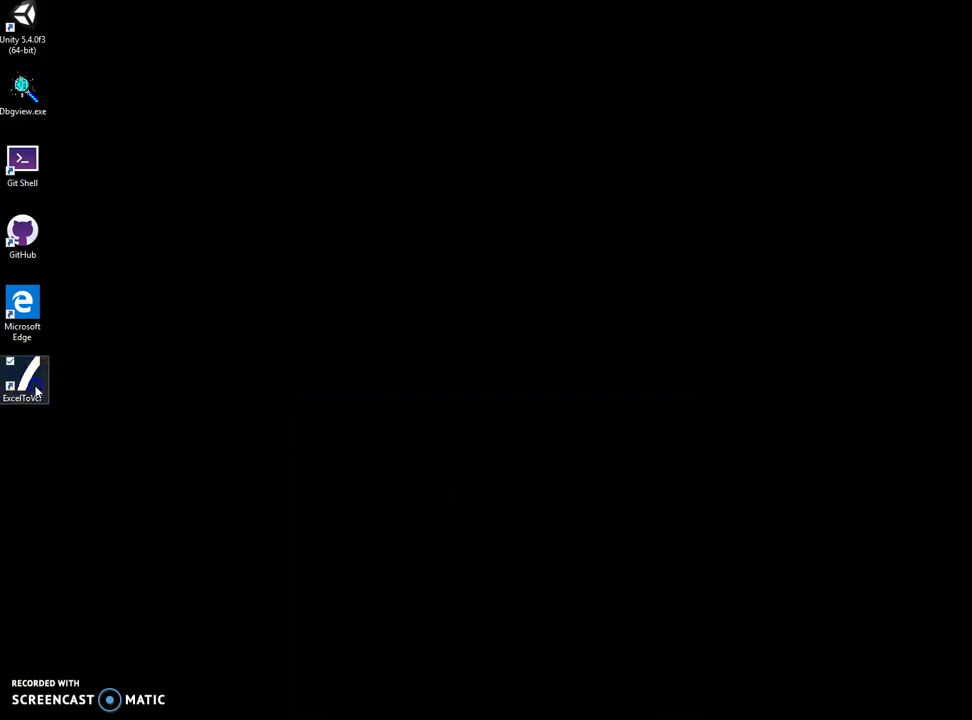
{"action": "double_click", "coordinate": [37, 390]}
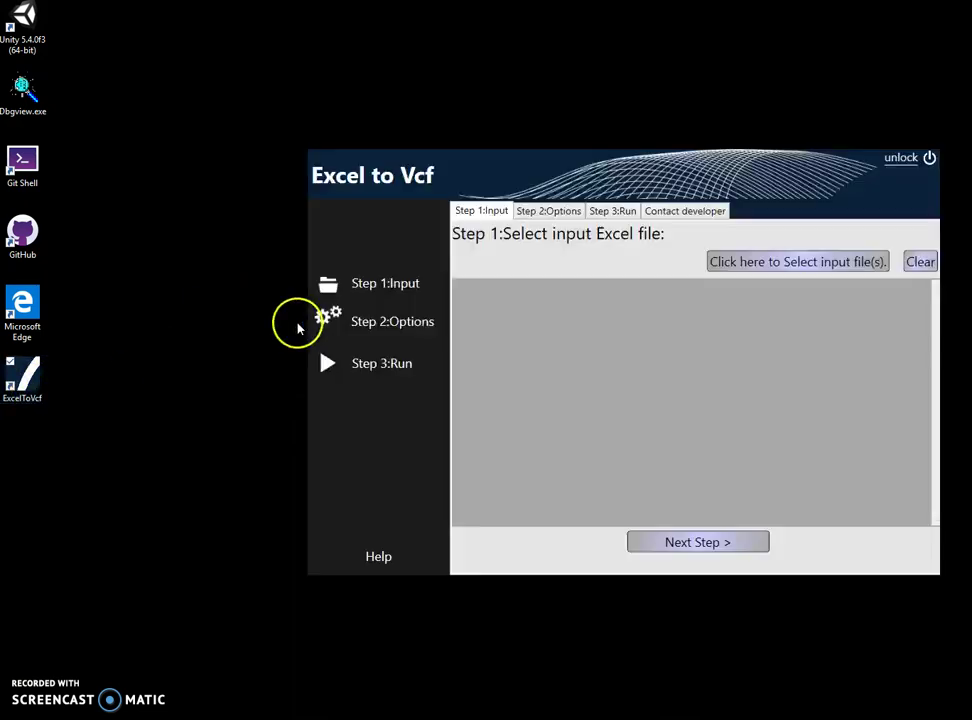
{"action": "left_click_drag", "start_coordinate": [550, 167], "coordinate": [411, 177]}
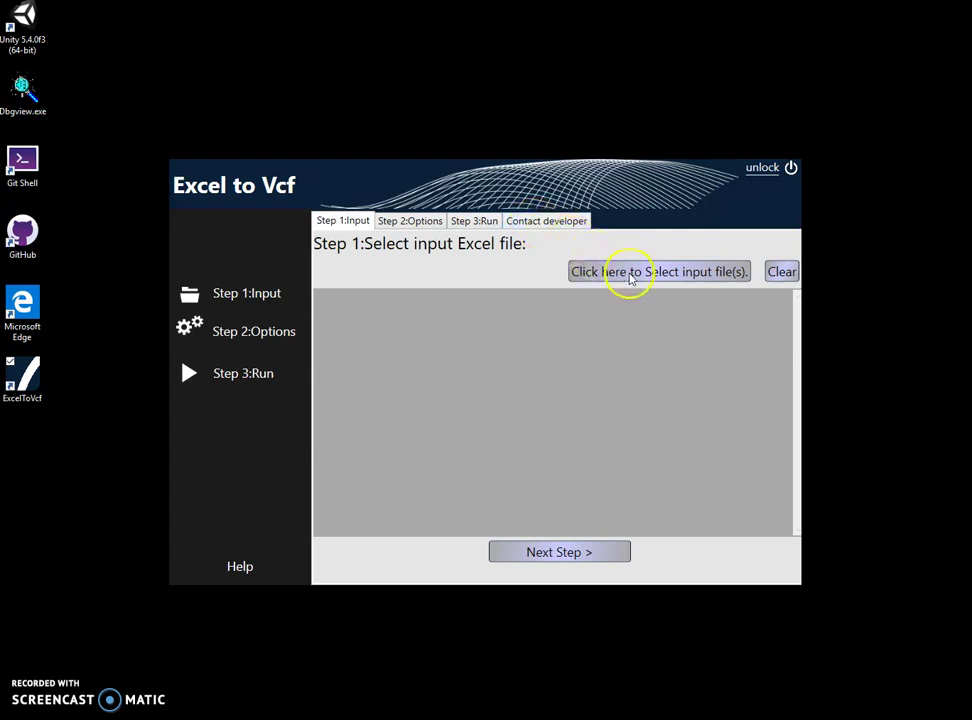
Load address.xlsx as the input file, advance to conversion options, then bring up File Explorer
{"action": "left_click", "coordinate": [647, 283]}
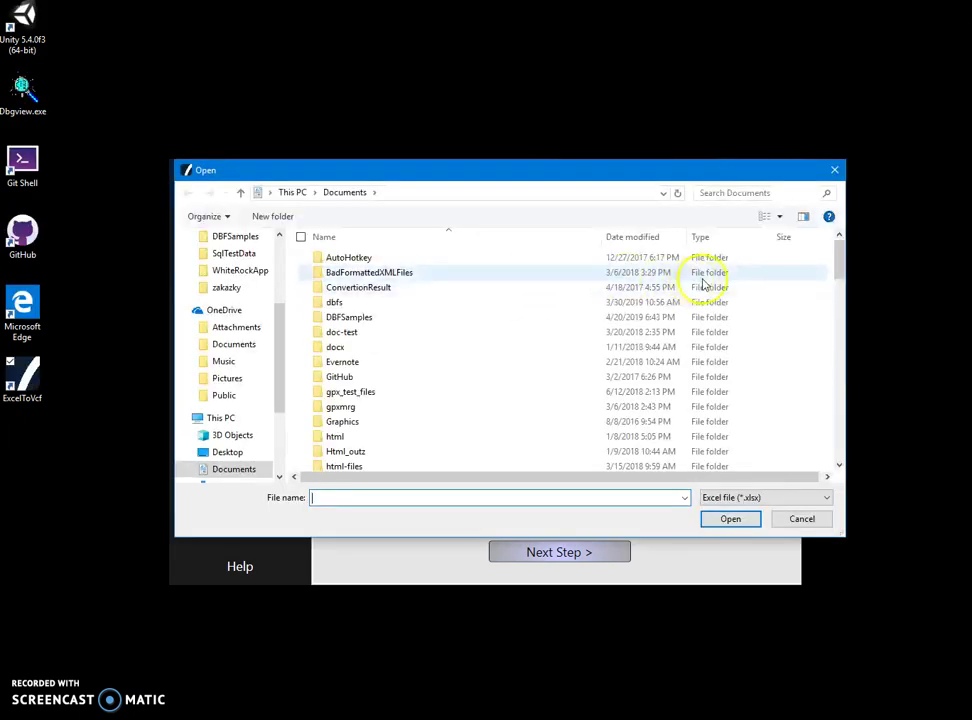
{"action": "left_click_drag", "start_coordinate": [837, 258], "coordinate": [838, 339]}
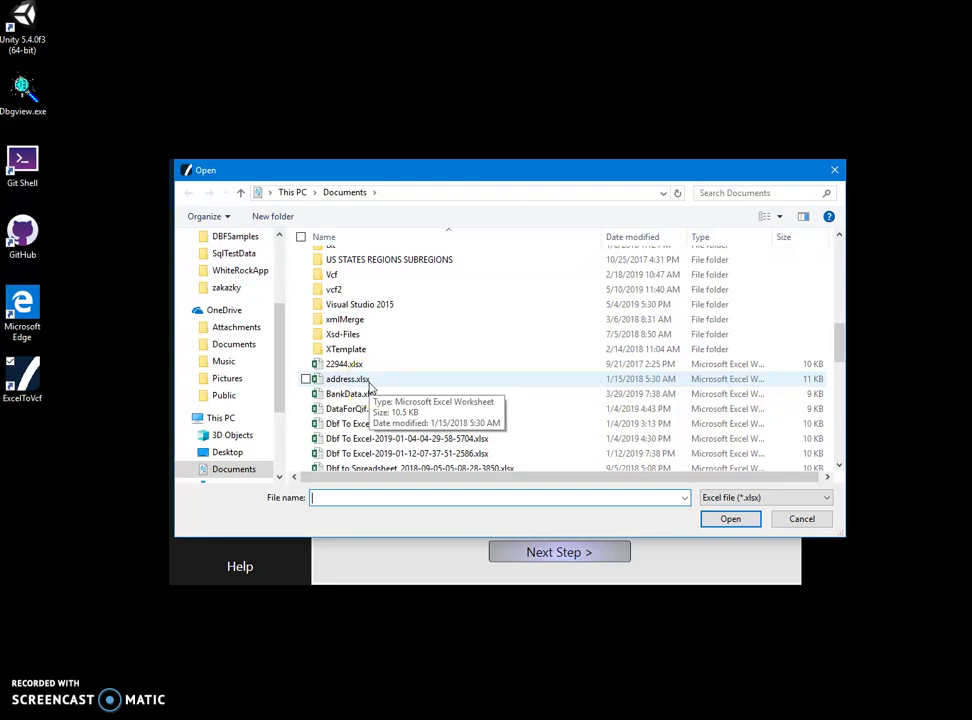
{"action": "left_click", "coordinate": [369, 381]}
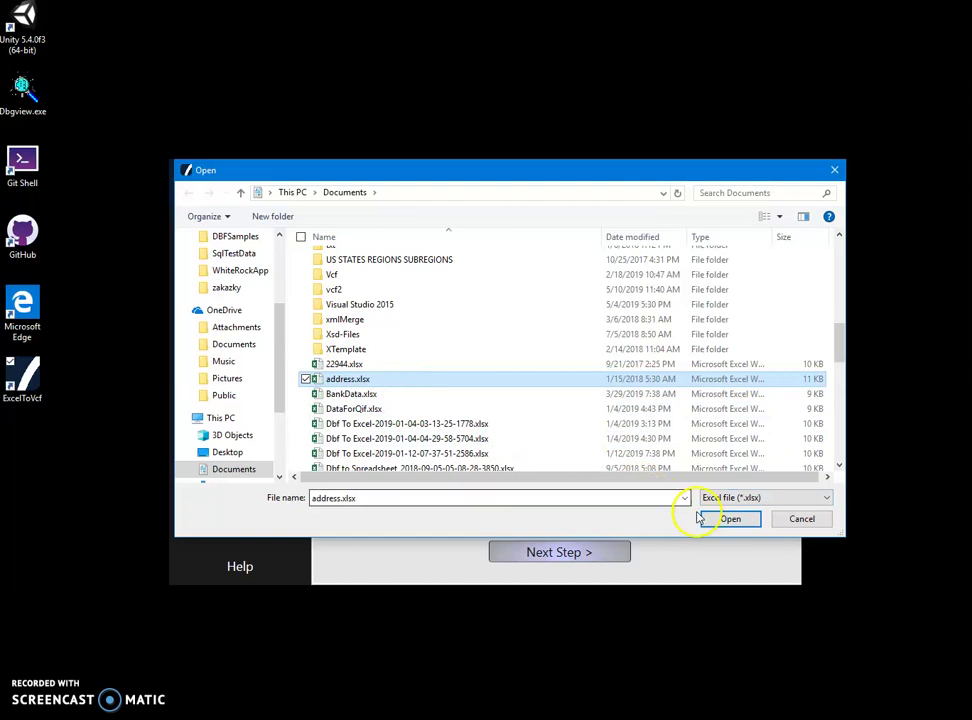
{"action": "left_click", "coordinate": [730, 519]}
{"action": "left_click", "coordinate": [578, 558]}
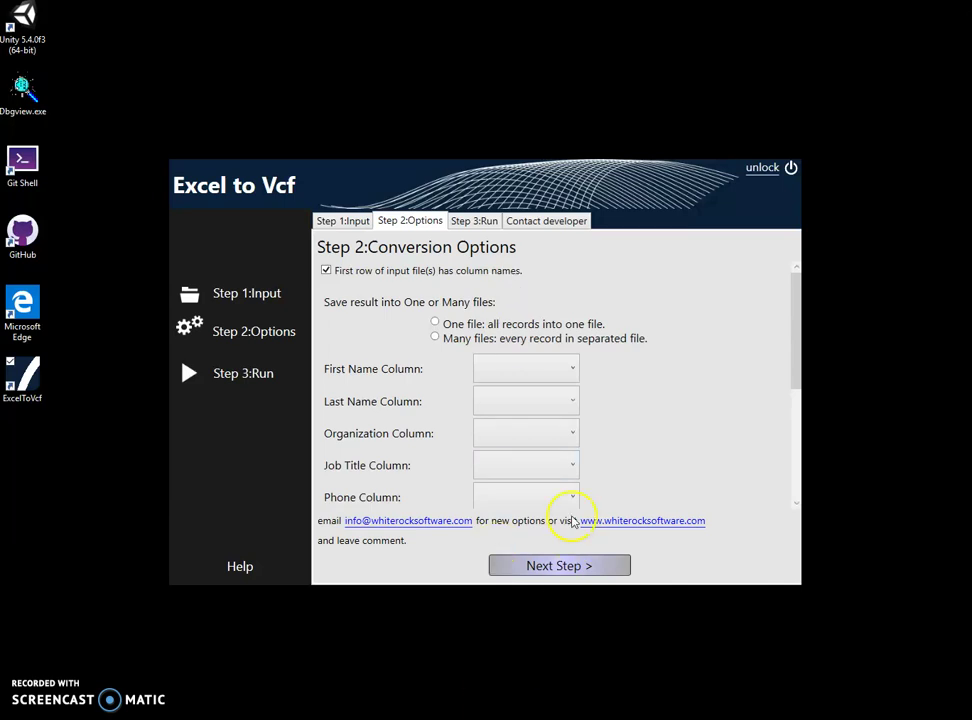
{"action": "key", "text": "super+e"}
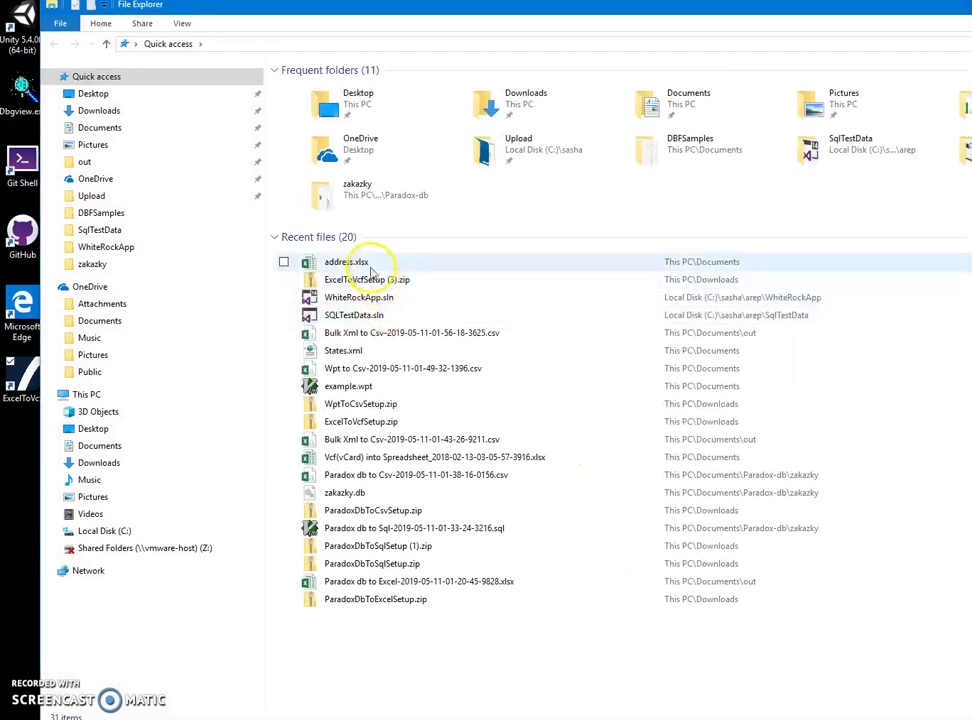
{"action": "double_click", "coordinate": [365, 263]}
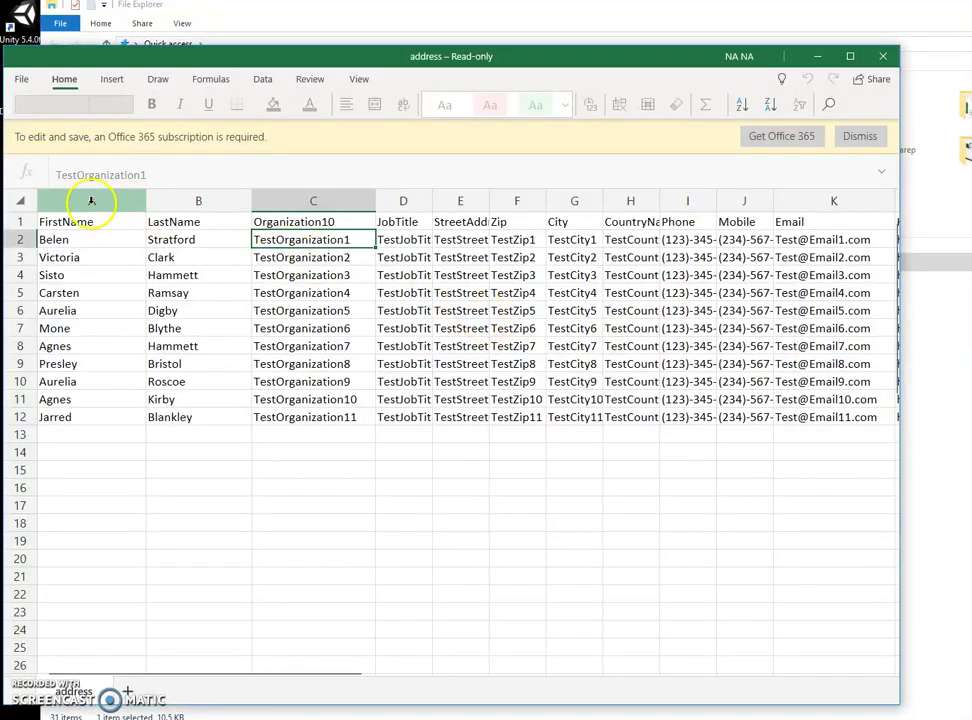
{"action": "left_click", "coordinate": [22, 221]}
{"action": "left_click", "coordinate": [70, 221]}
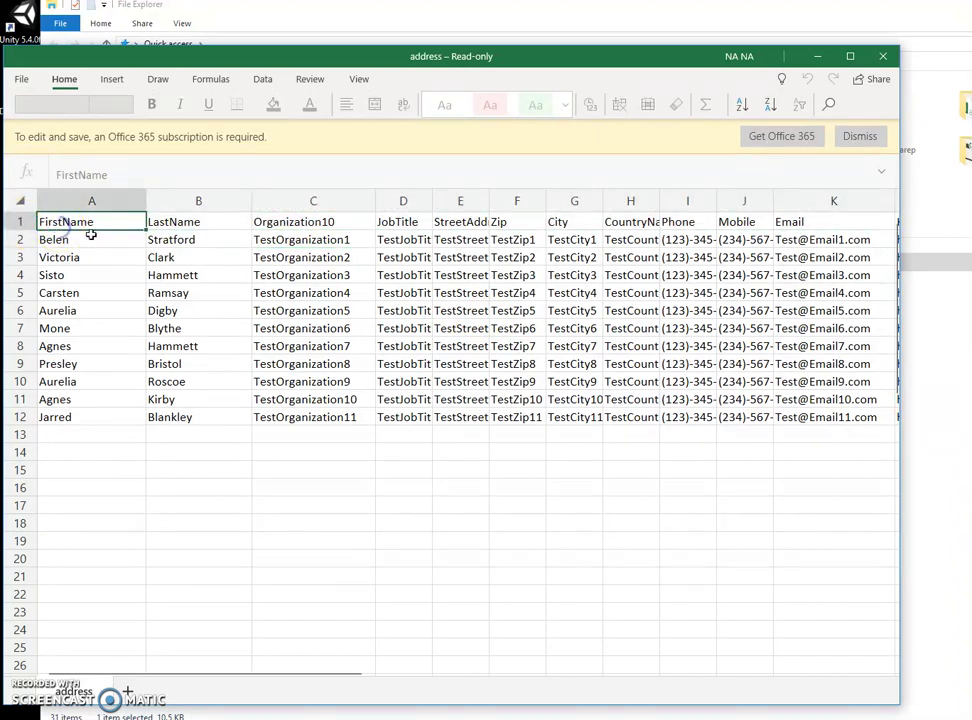
{"action": "left_click", "coordinate": [74, 252]}
{"action": "left_click", "coordinate": [120, 223]}
{"action": "left_click", "coordinate": [174, 224]}
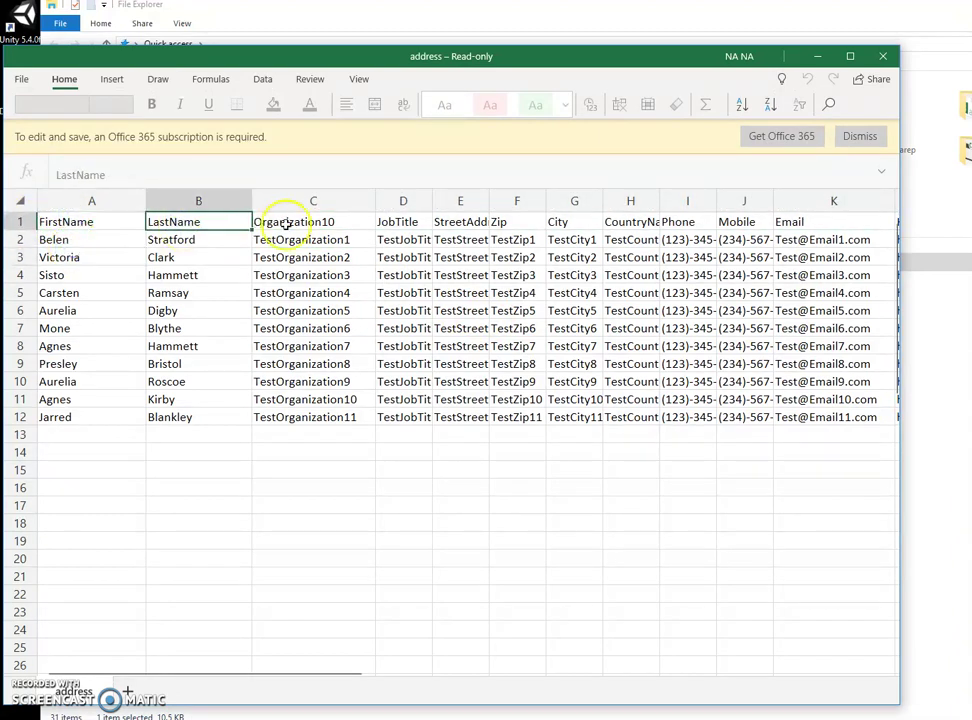
{"action": "left_click", "coordinate": [286, 224]}
{"action": "left_click", "coordinate": [80, 237]}
{"action": "left_click", "coordinate": [210, 219]}
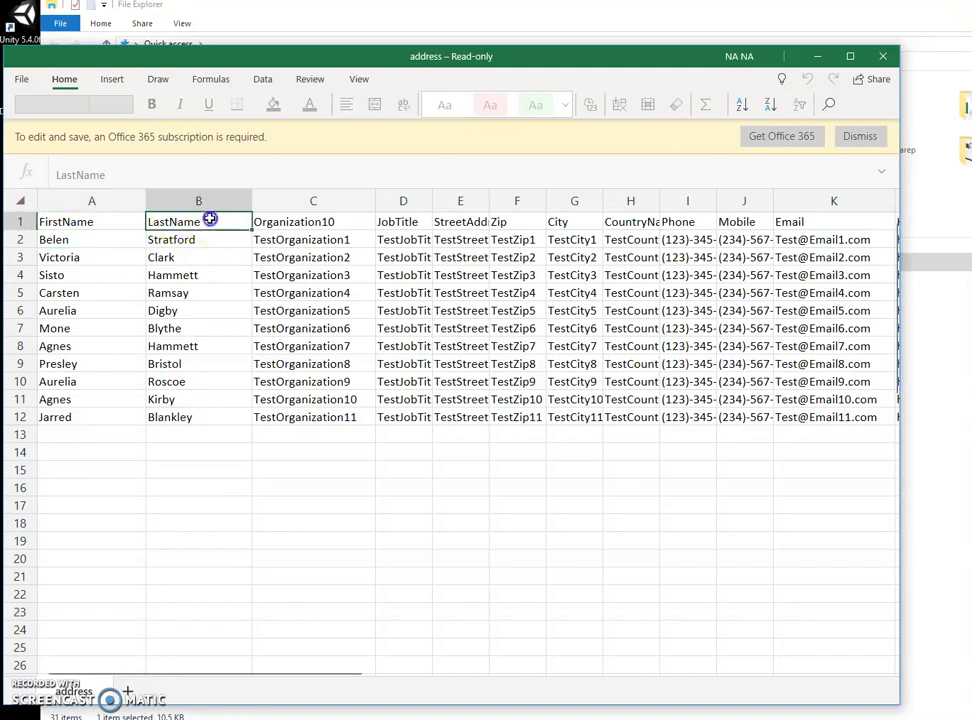
{"action": "left_click", "coordinate": [330, 219]}
{"action": "left_click", "coordinate": [391, 220]}
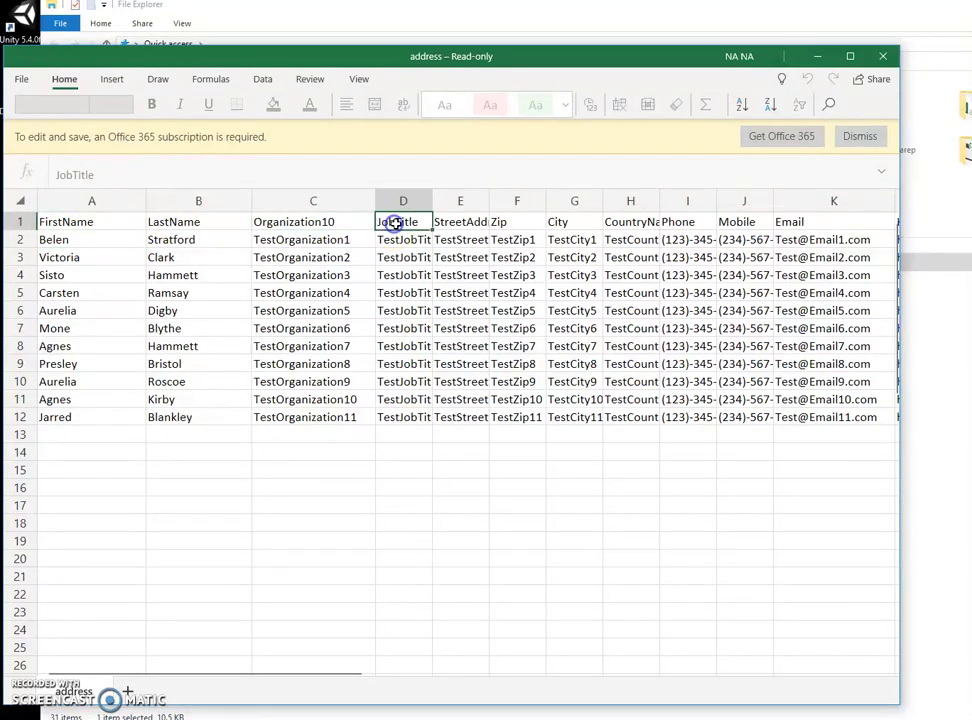
{"action": "left_click", "coordinate": [454, 223]}
{"action": "left_click", "coordinate": [498, 223]}
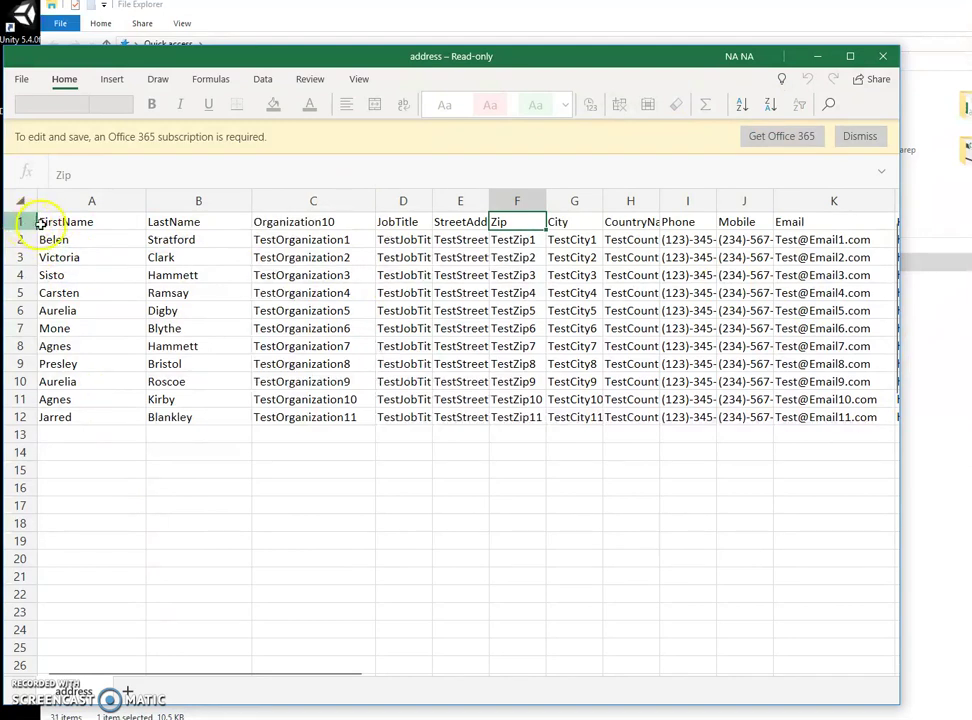
{"action": "left_click", "coordinate": [64, 244]}
{"action": "left_click", "coordinate": [75, 226]}
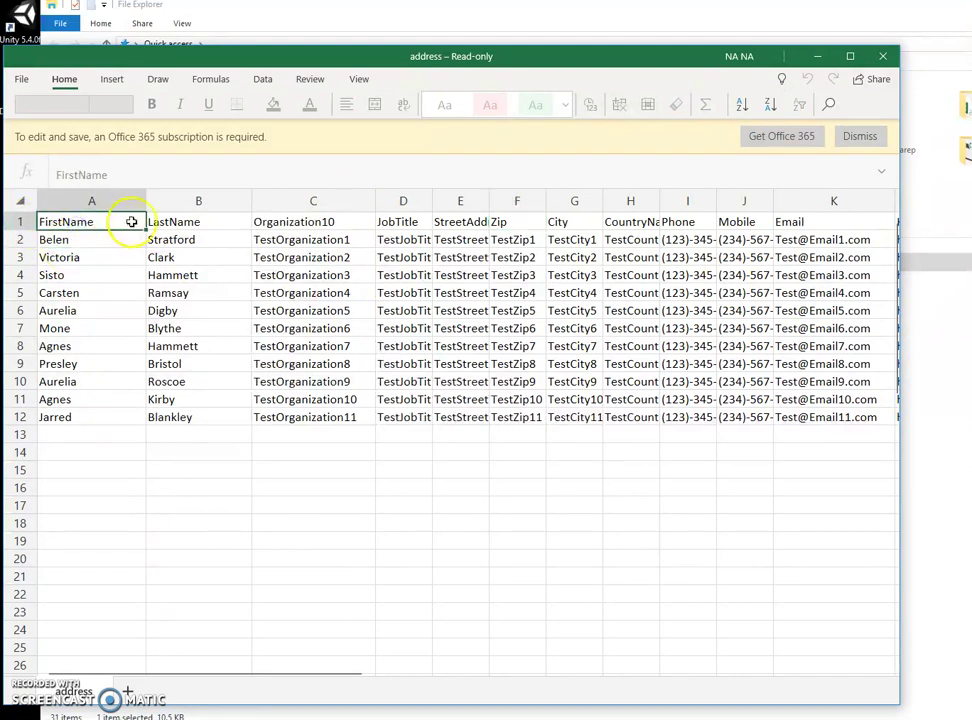
{"action": "left_click", "coordinate": [172, 224]}
{"action": "left_click", "coordinate": [187, 292]}
{"action": "left_click", "coordinate": [190, 364]}
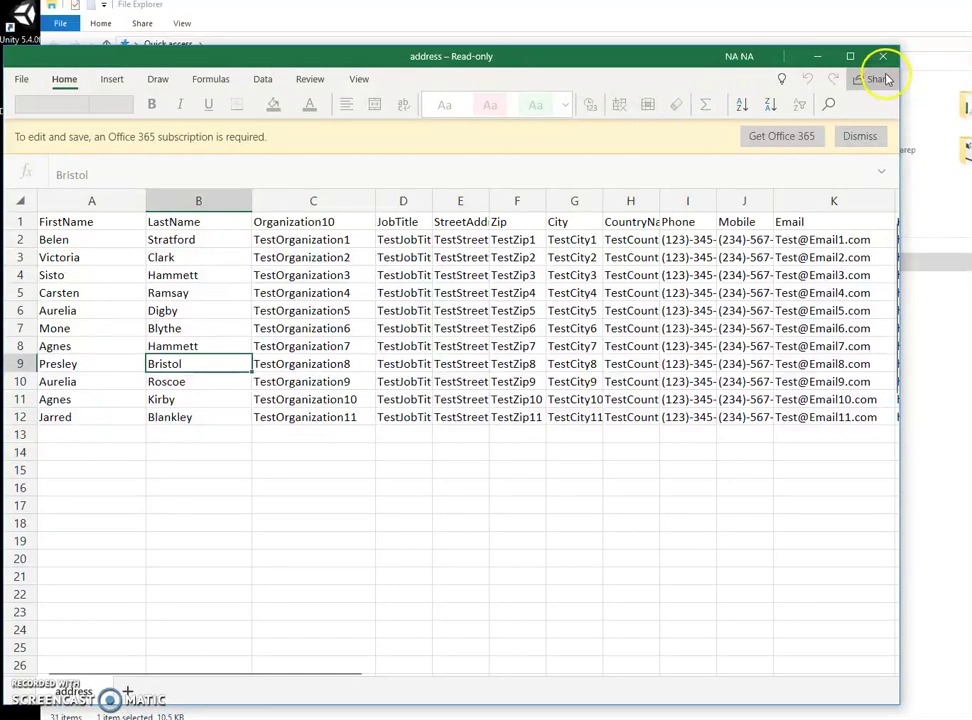
{"action": "left_click", "coordinate": [883, 57]}
Back in the converter, map First Name to FirstName and Last Name to LastName
{"action": "key", "text": "alt+F4"}
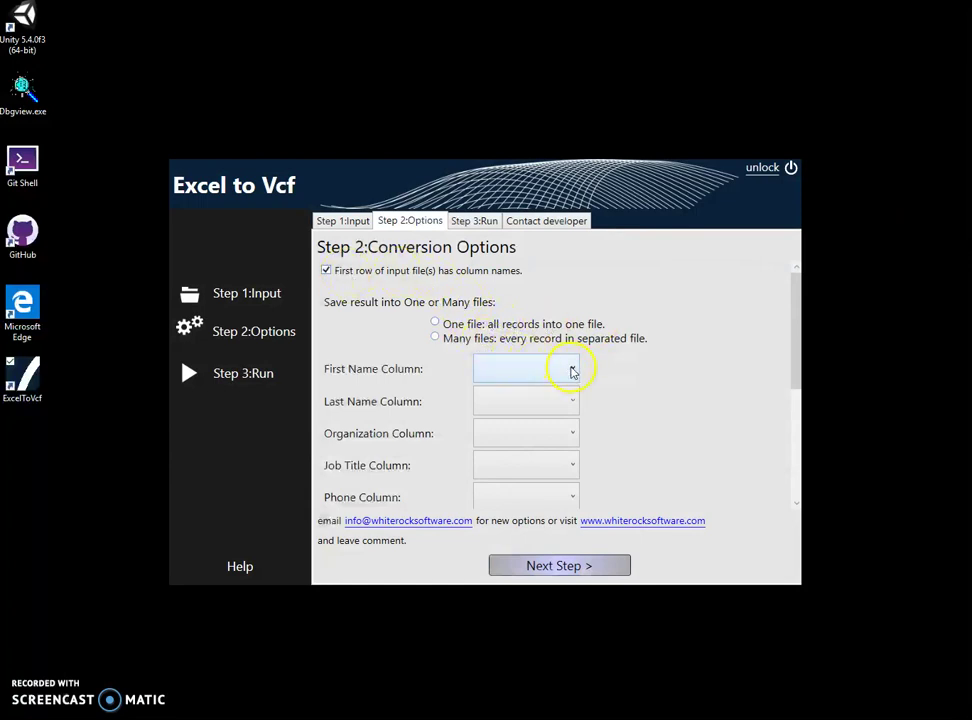
{"action": "left_click", "coordinate": [573, 372]}
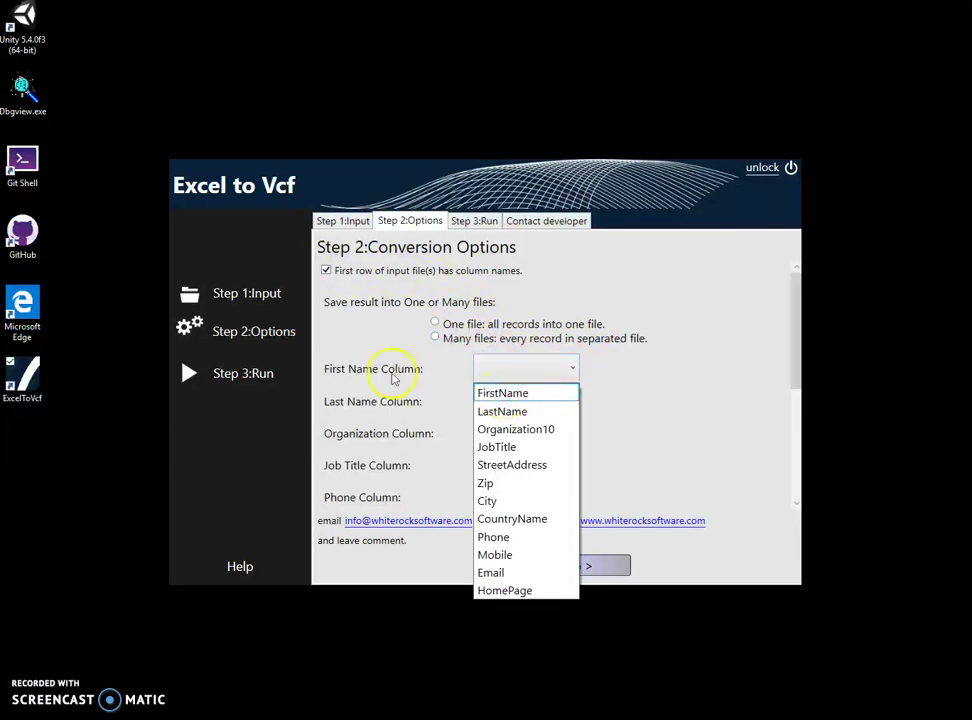
{"action": "left_click", "coordinate": [343, 373]}
{"action": "scroll", "coordinate": [419, 362], "scroll_direction": "down", "scroll_amount": 1}
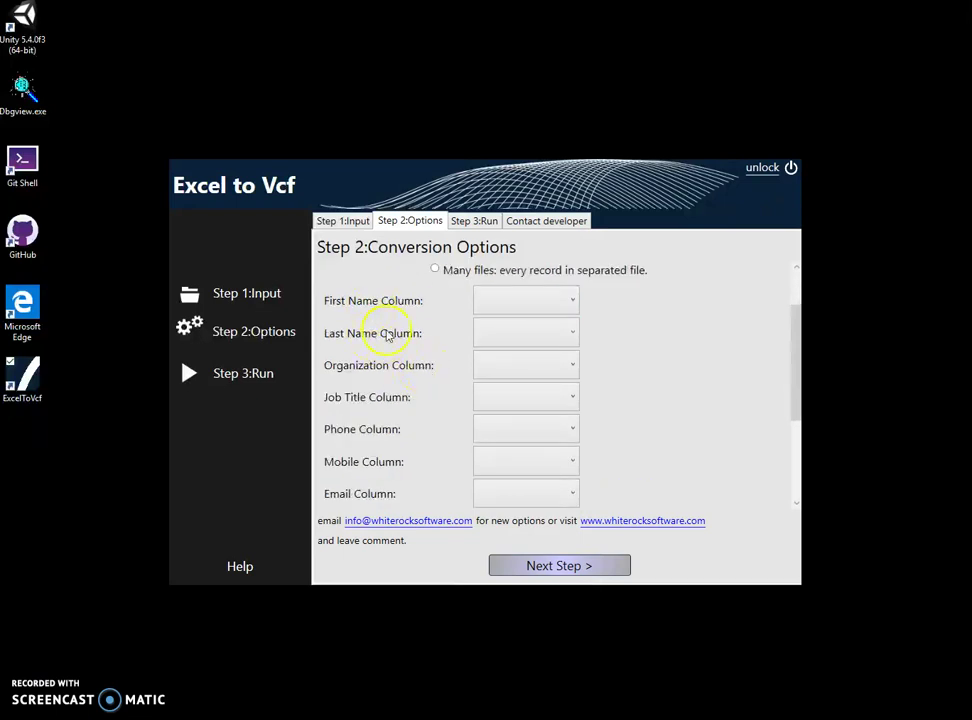
{"action": "scroll", "coordinate": [387, 336], "scroll_direction": "up", "scroll_amount": 1}
{"action": "scroll", "coordinate": [383, 336], "scroll_direction": "down", "scroll_amount": 1}
{"action": "left_click", "coordinate": [557, 304]}
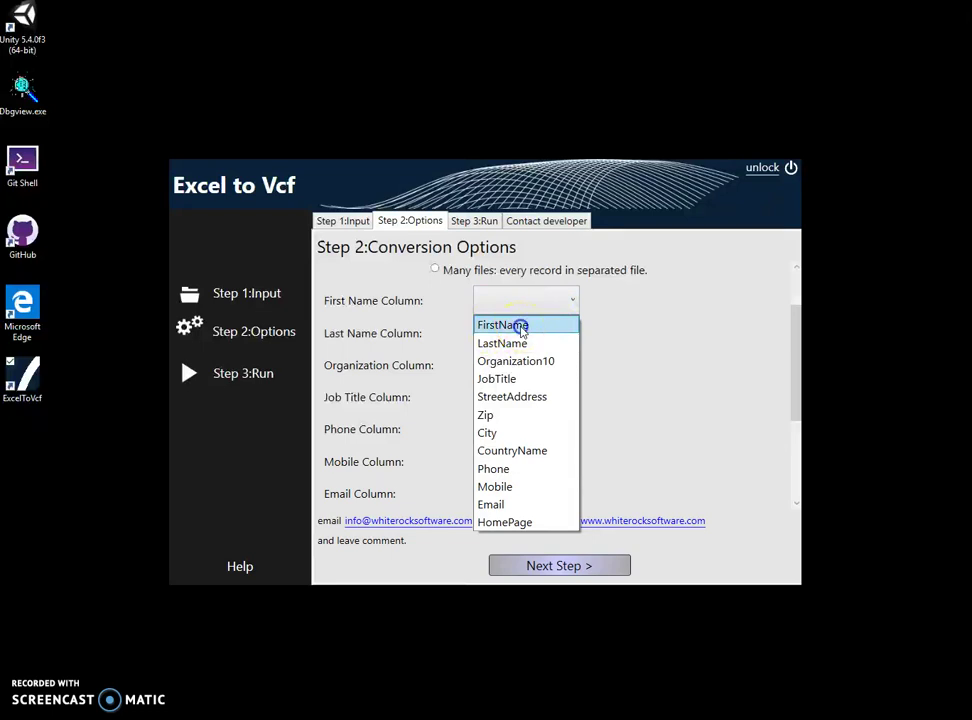
{"action": "left_click", "coordinate": [519, 326]}
{"action": "left_click", "coordinate": [543, 336]}
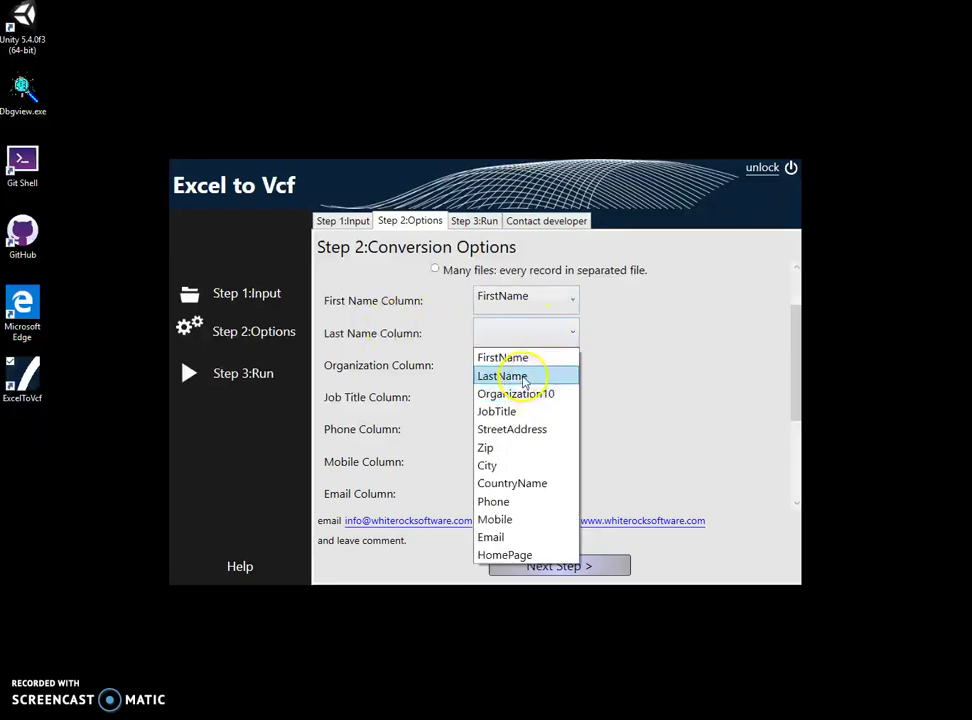
{"action": "left_click", "coordinate": [521, 374]}
Map Organization to Organization10, Job Title to JobTitle, and Phone to Phone, then open the Mobile dropdown
{"action": "left_click", "coordinate": [504, 372]}
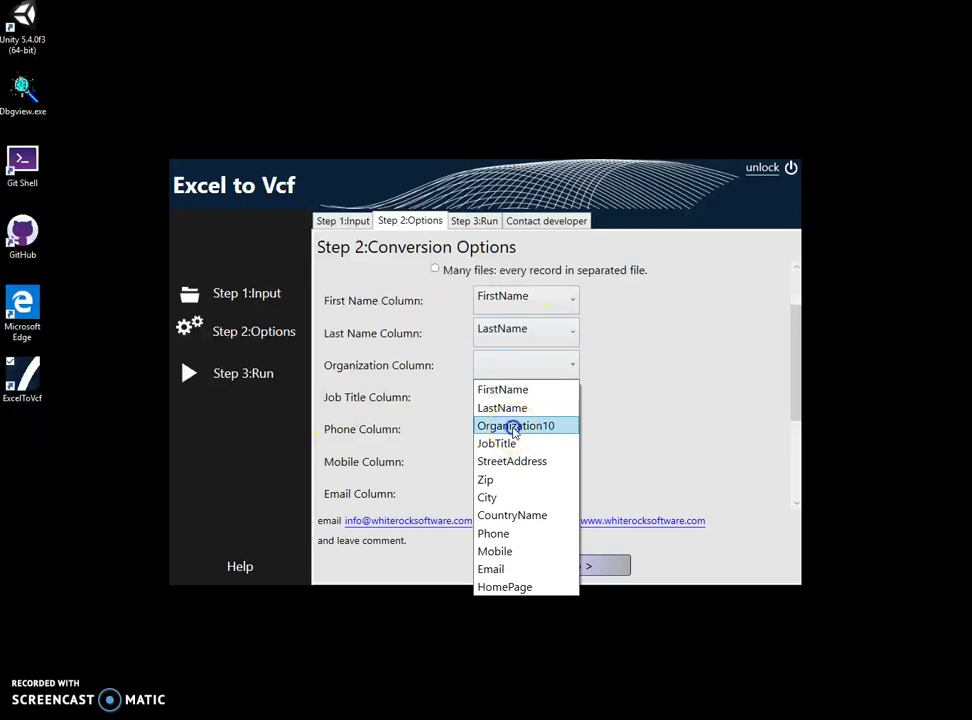
{"action": "left_click", "coordinate": [513, 426]}
{"action": "left_click", "coordinate": [560, 397]}
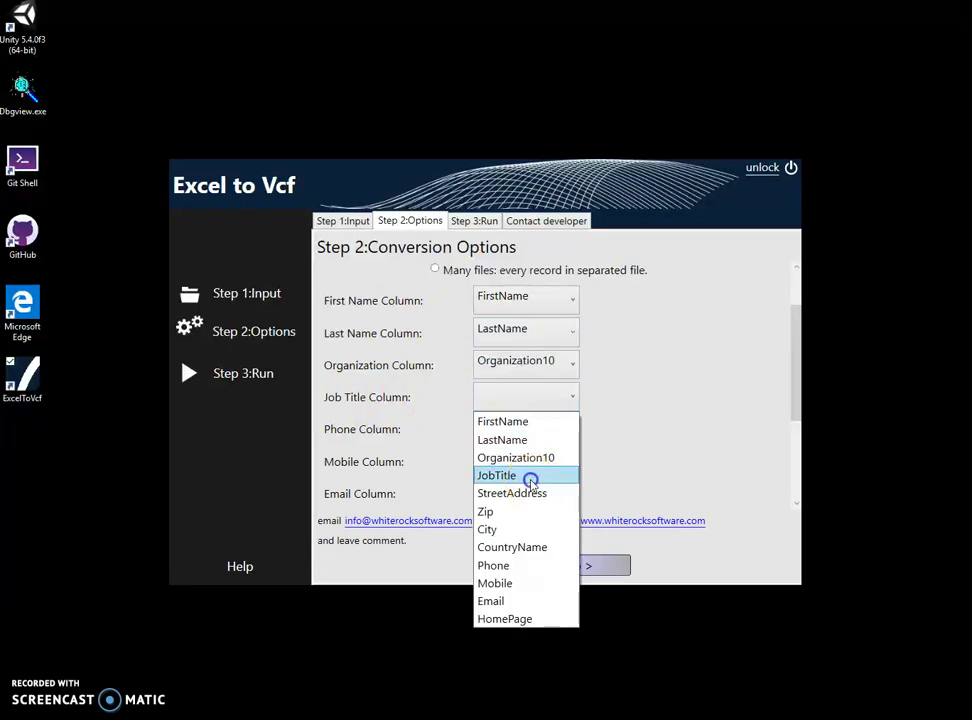
{"action": "left_click", "coordinate": [528, 477]}
{"action": "left_click", "coordinate": [500, 430]}
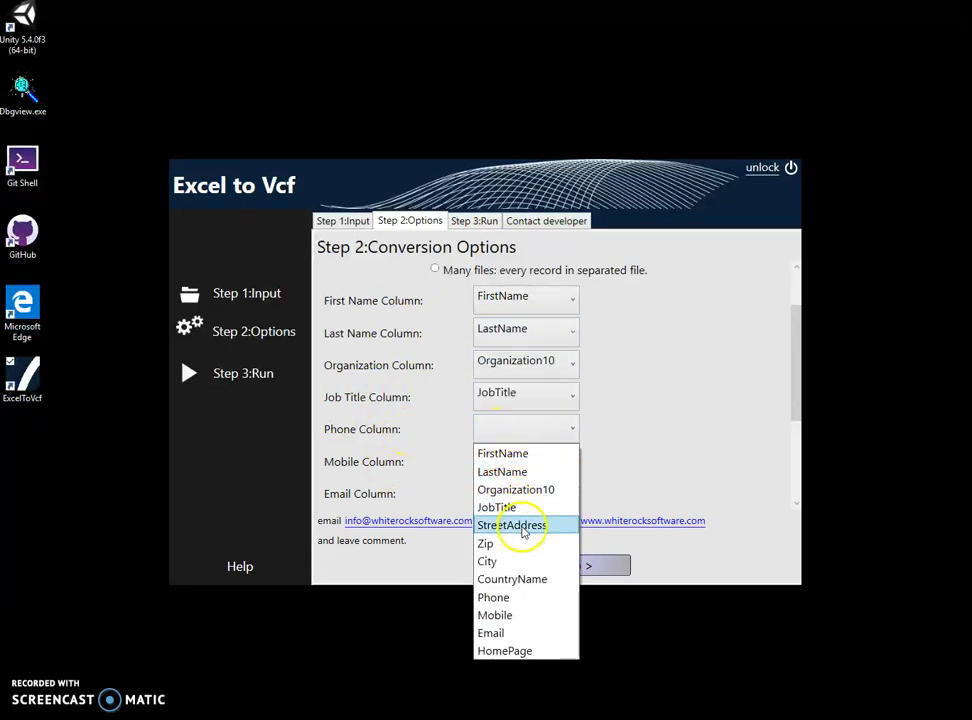
{"action": "left_click", "coordinate": [535, 597]}
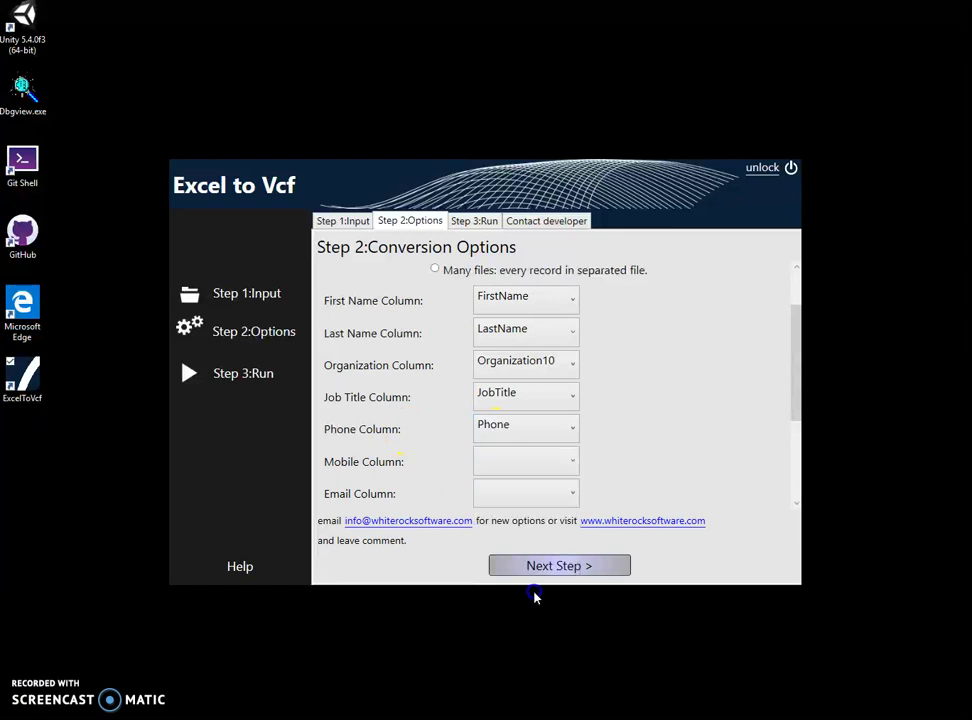
{"action": "left_click", "coordinate": [501, 466]}
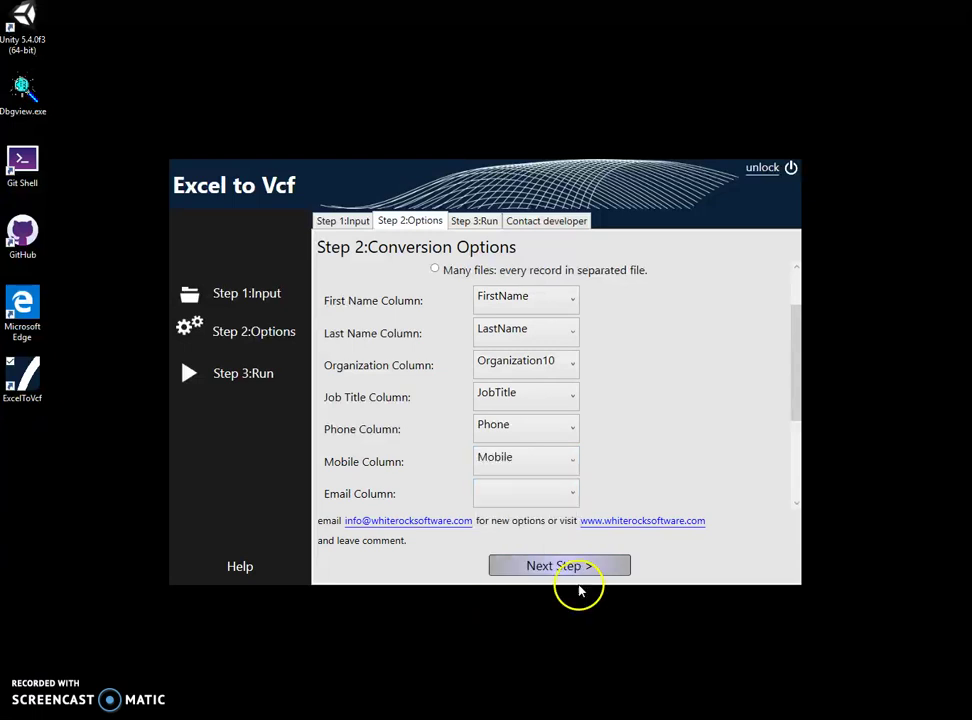
{"action": "left_click_drag", "start_coordinate": [787, 397], "coordinate": [798, 452]}
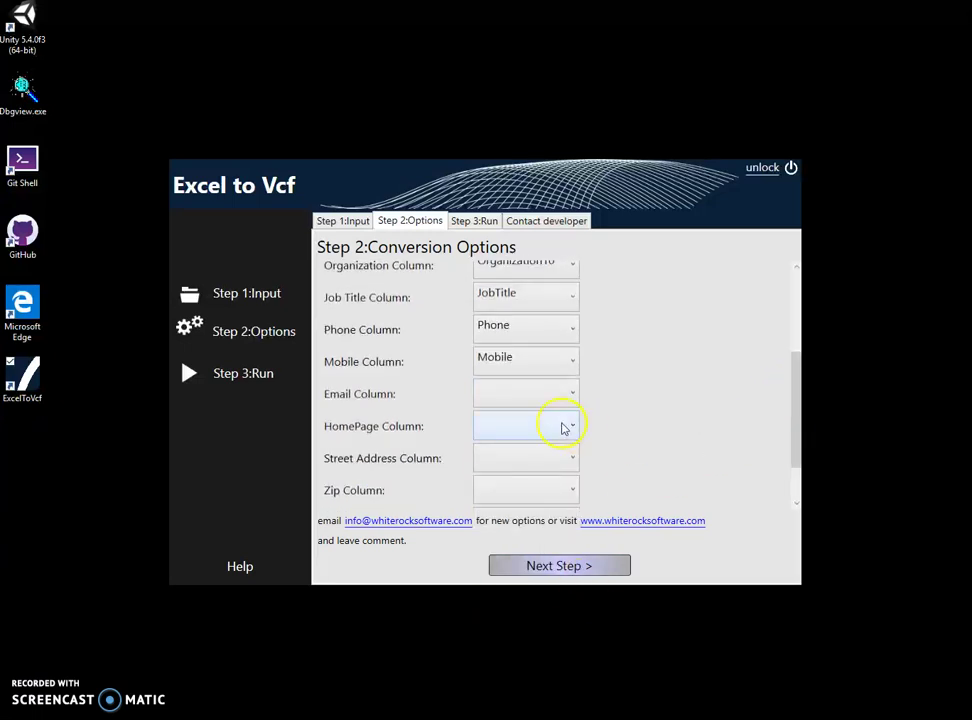
Map Email, Home Page and Street Address to the Email, HomePage and StreetAddress columns
{"action": "left_click", "coordinate": [560, 402]}
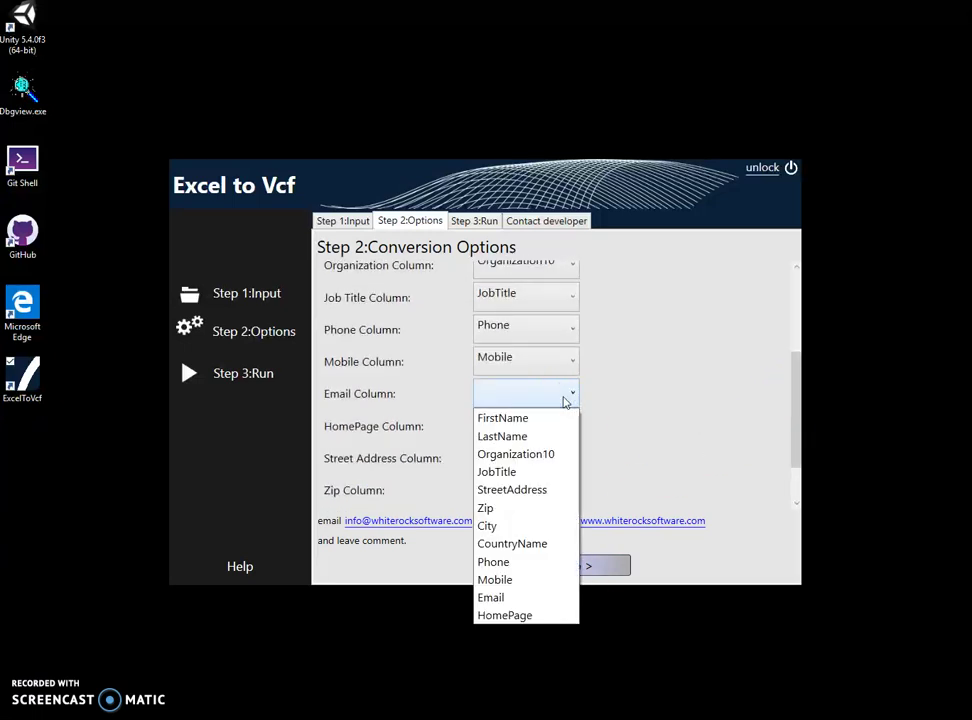
{"action": "left_click", "coordinate": [518, 598]}
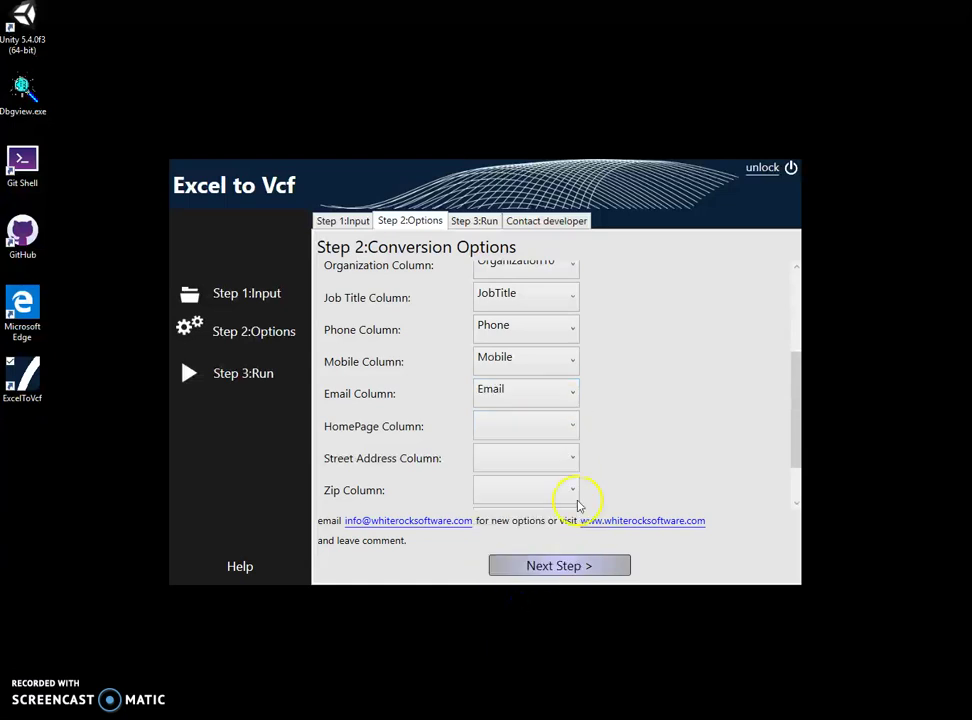
{"action": "left_click", "coordinate": [566, 433]}
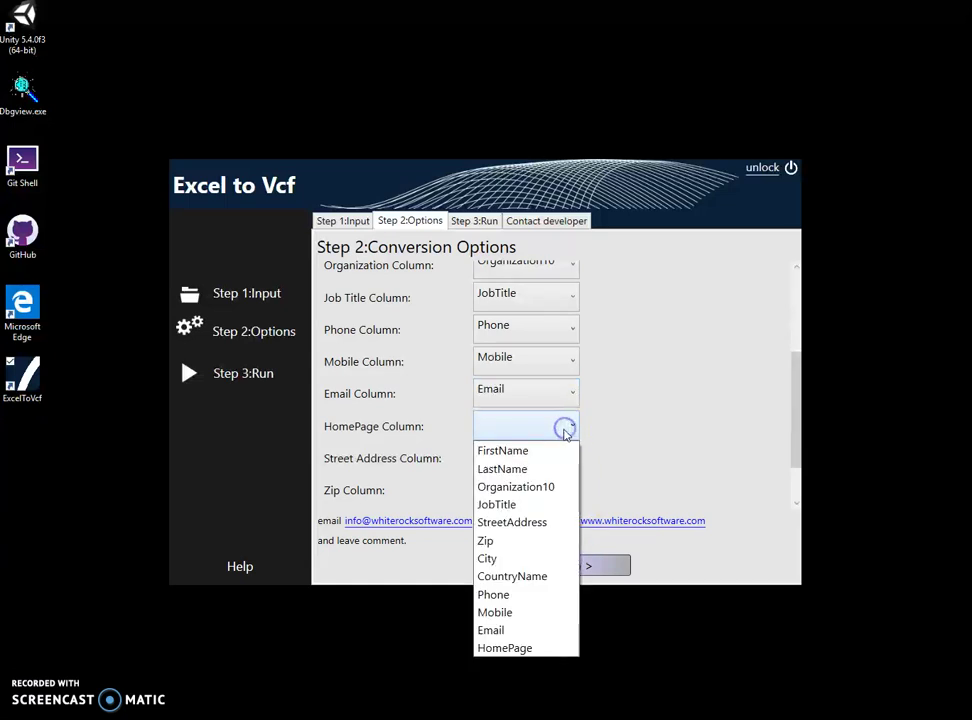
{"action": "left_click", "coordinate": [532, 646]}
{"action": "left_click", "coordinate": [506, 458]}
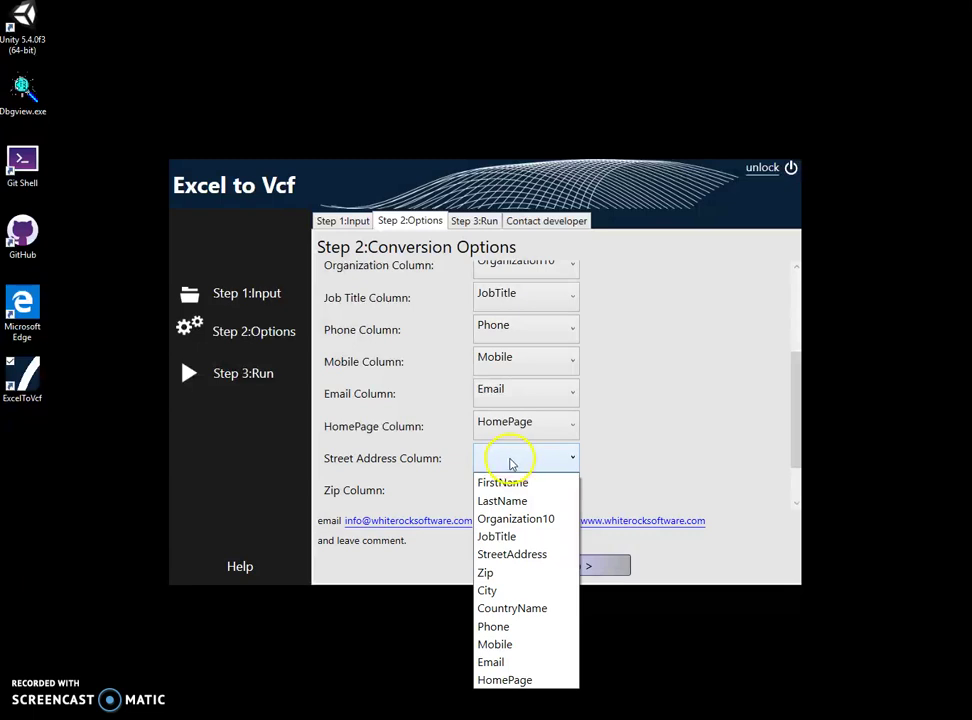
{"action": "left_click", "coordinate": [550, 553]}
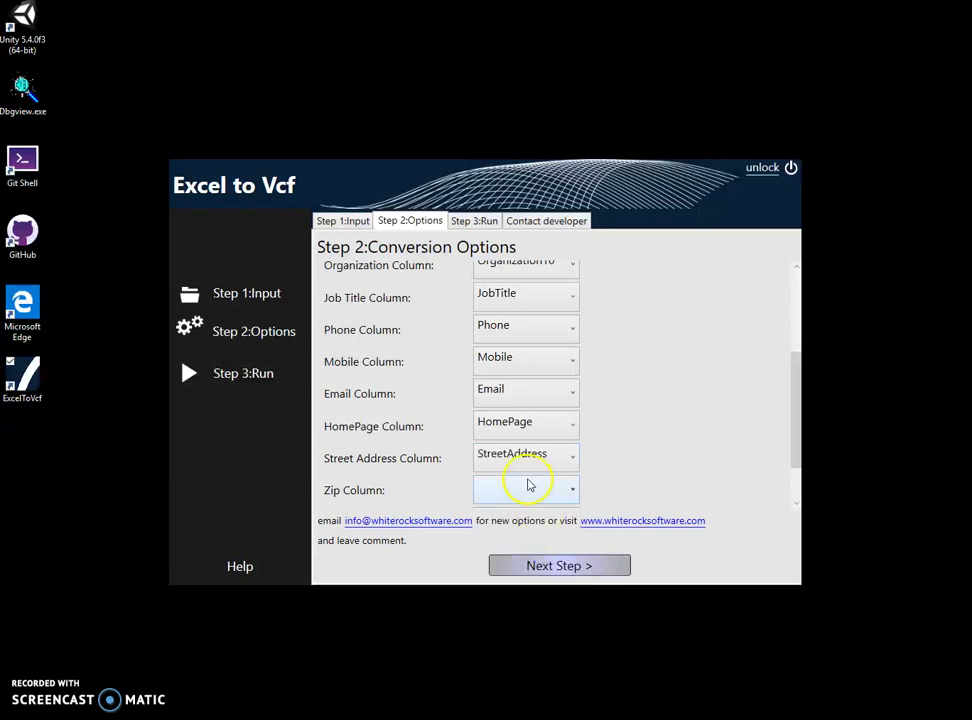
Map Zip, City and Country Name to the Zip, City and CountryName columns
{"action": "scroll", "coordinate": [545, 478], "scroll_direction": "down", "scroll_amount": 1}
{"action": "scroll", "coordinate": [540, 455], "scroll_direction": "down", "scroll_amount": 1}
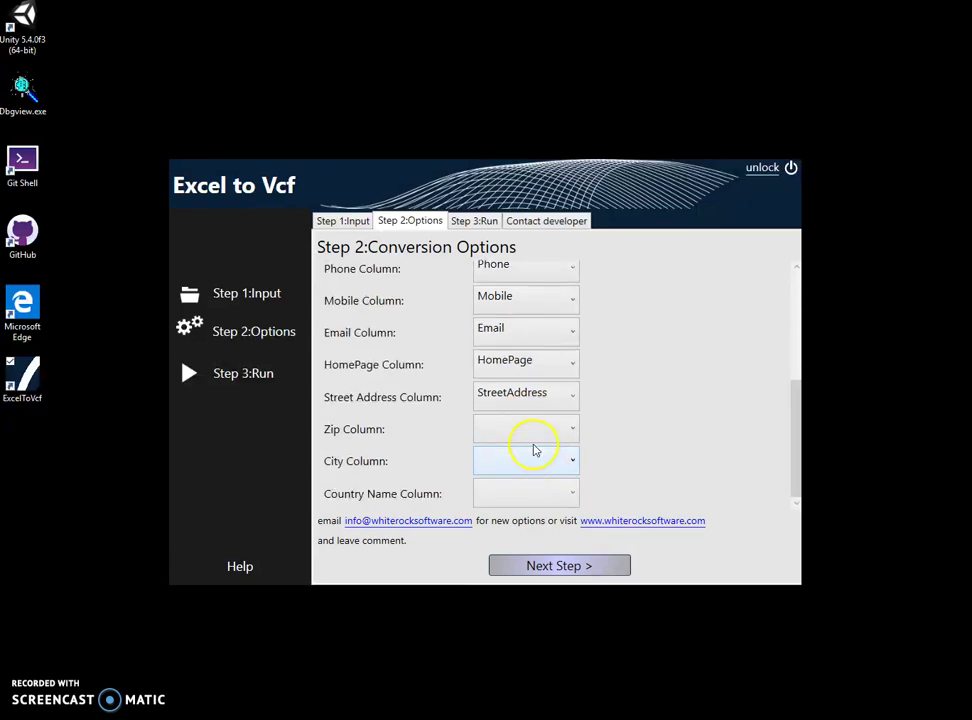
{"action": "left_click", "coordinate": [527, 430]}
{"action": "left_click", "coordinate": [490, 543]}
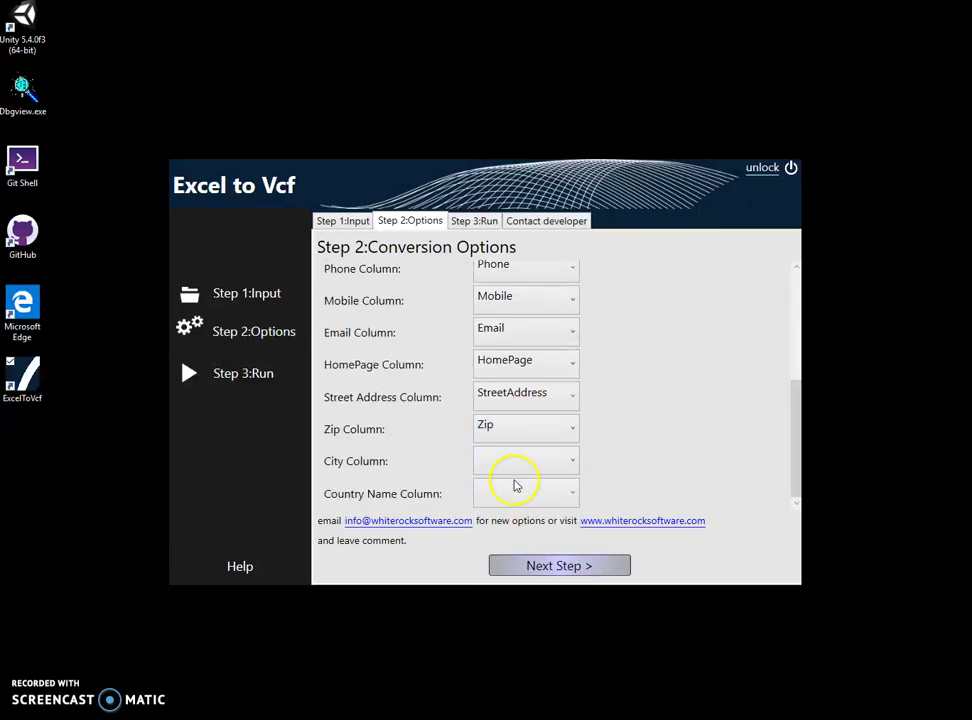
{"action": "left_click", "coordinate": [514, 464]}
{"action": "left_click", "coordinate": [520, 592]}
{"action": "left_click", "coordinate": [529, 492]}
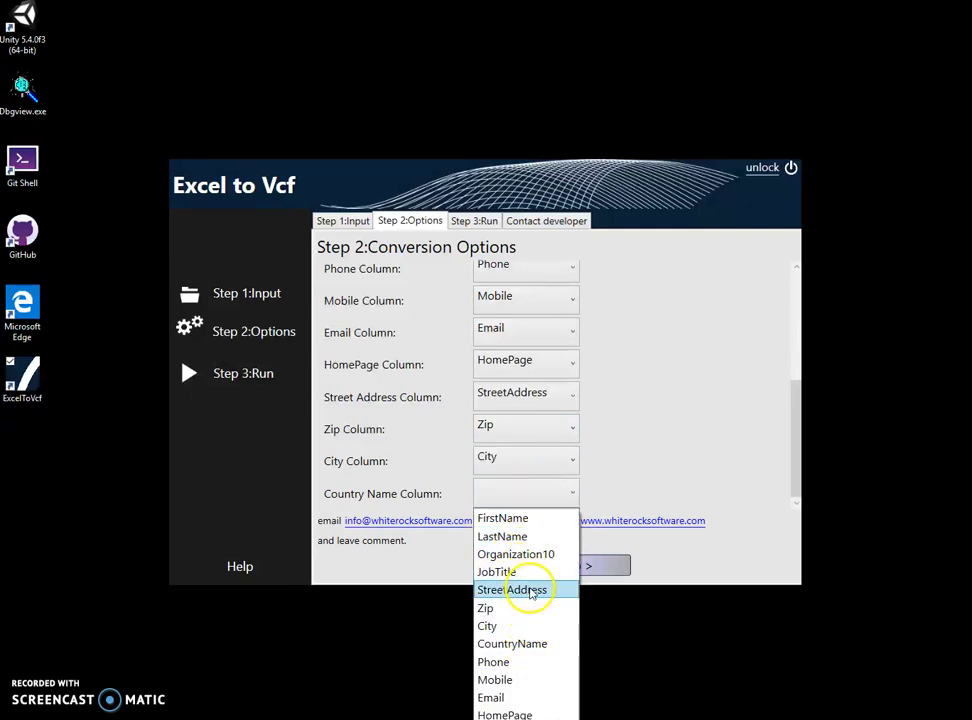
{"action": "left_click", "coordinate": [535, 643]}
{"action": "scroll", "coordinate": [613, 459], "scroll_direction": "up", "scroll_amount": 5}
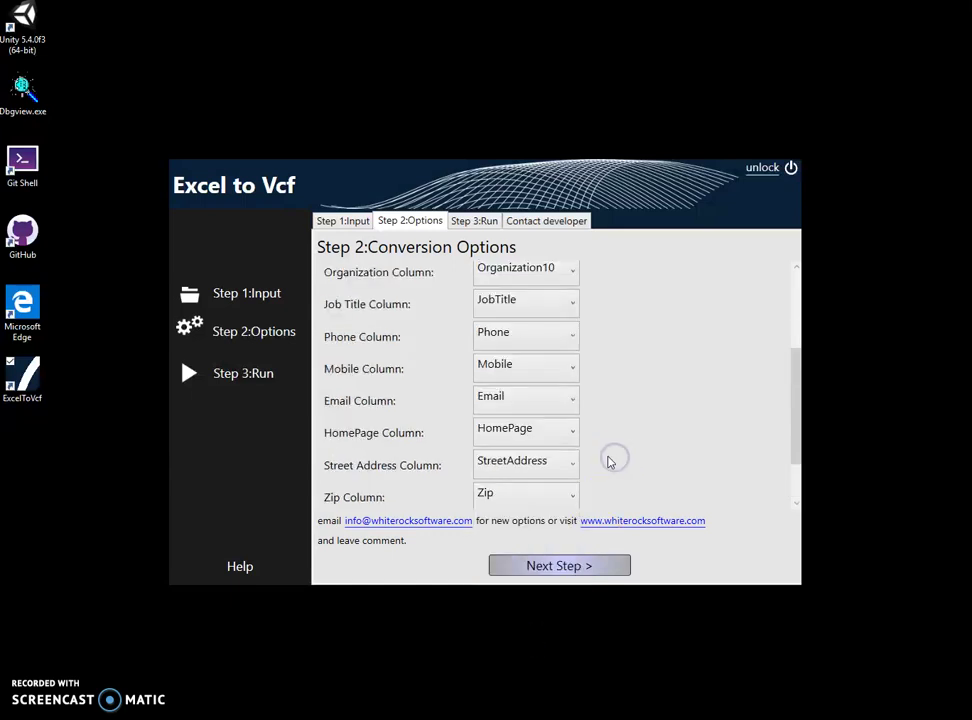
{"action": "scroll", "coordinate": [369, 332], "scroll_direction": "up", "scroll_amount": 1}
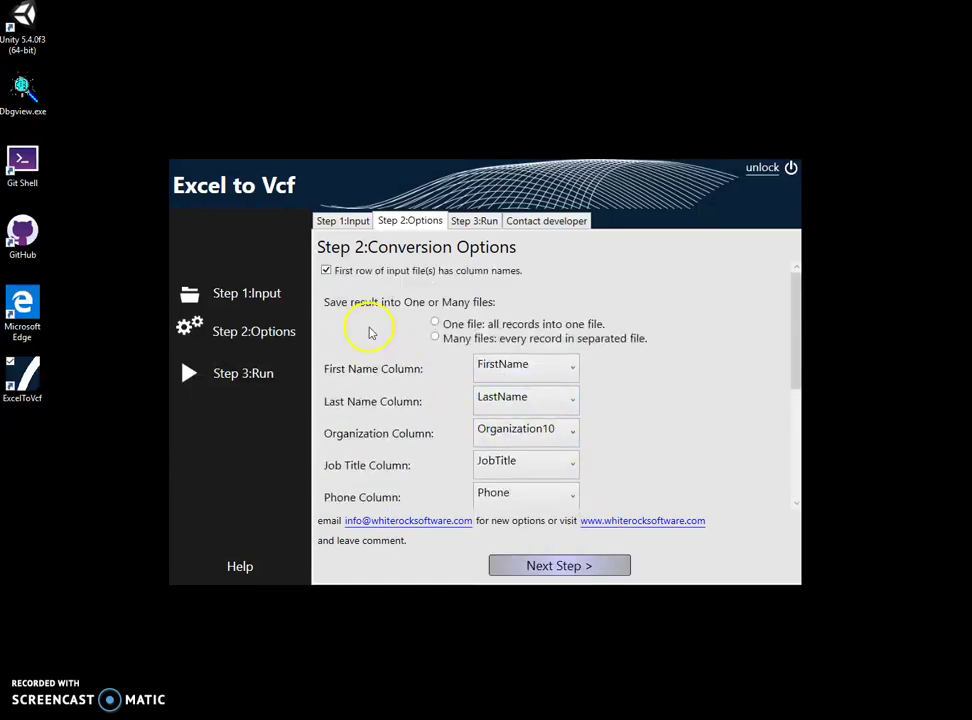
Choose 'Many files: every record in separated file' as the output mode
{"action": "left_click", "coordinate": [436, 324]}
{"action": "left_click", "coordinate": [458, 341]}
{"action": "left_click_drag", "start_coordinate": [800, 332], "coordinate": [796, 480]}
Go to the Run conversion step and start the run, bringing up the output folder picker
{"action": "left_click", "coordinate": [614, 565]}
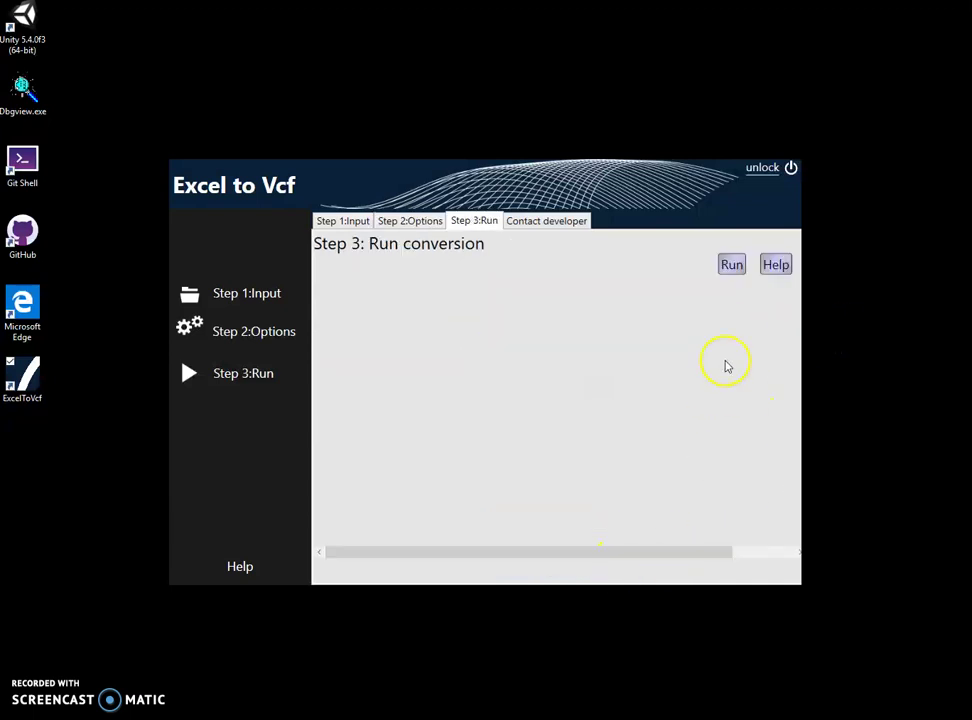
{"action": "left_click", "coordinate": [731, 266]}
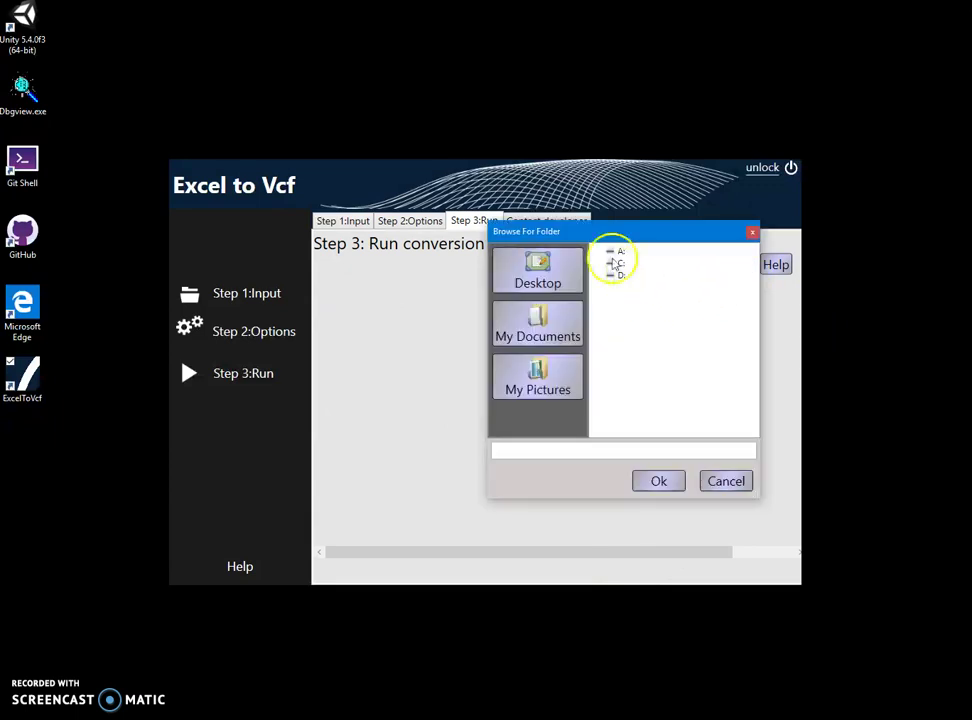
{"action": "left_click_drag", "start_coordinate": [596, 246], "coordinate": [455, 274]}
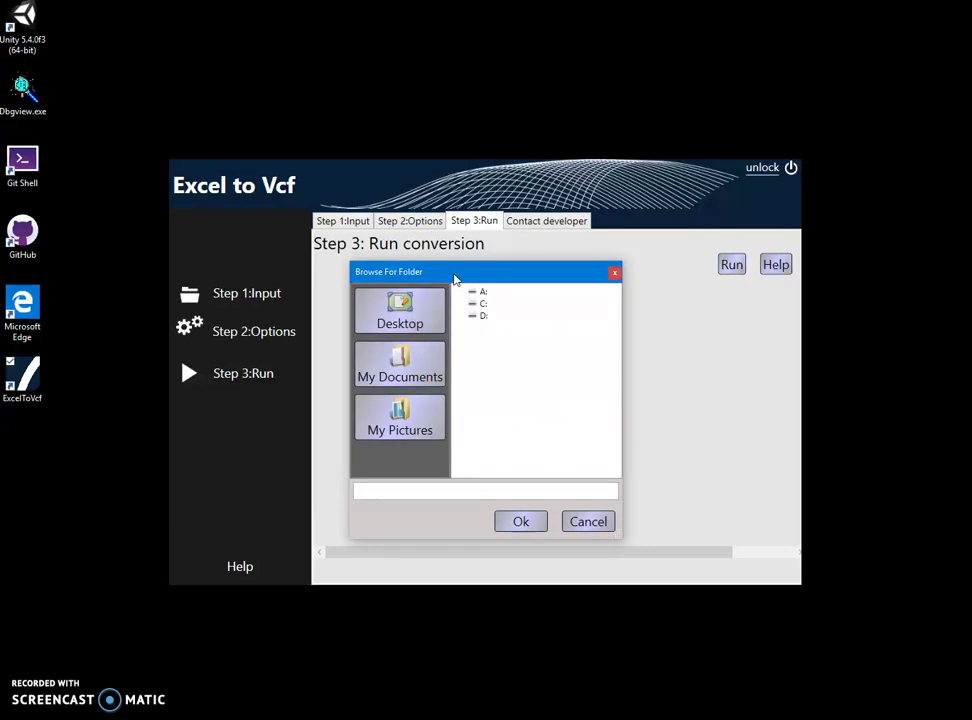
Set the output folder path to Documents\vcf2, then switch to File Explorer
{"action": "left_click", "coordinate": [416, 362]}
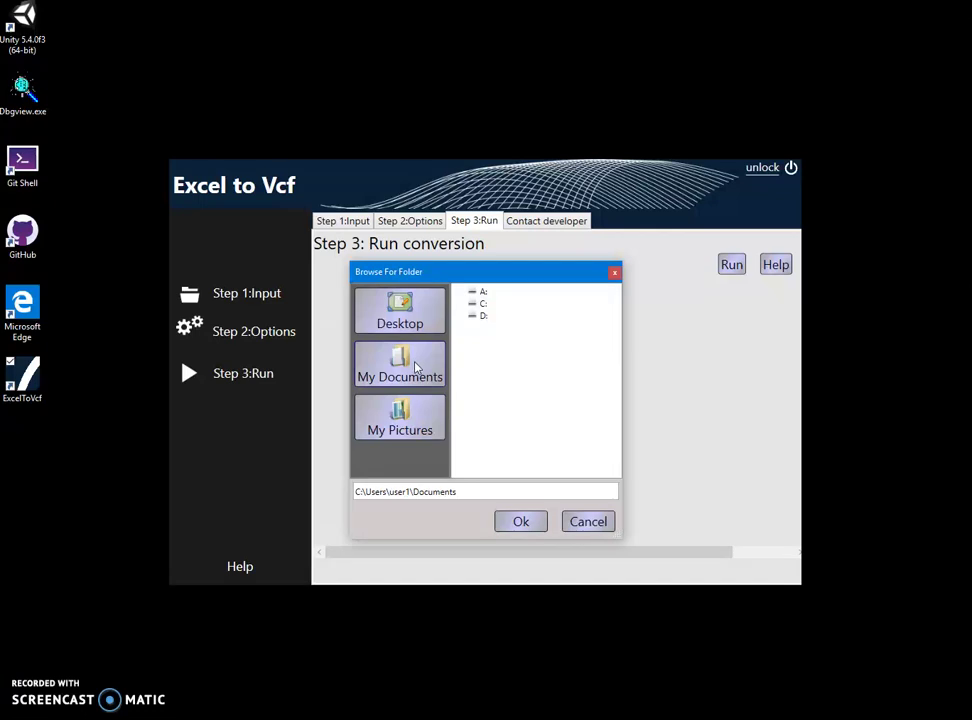
{"action": "left_click", "coordinate": [471, 490]}
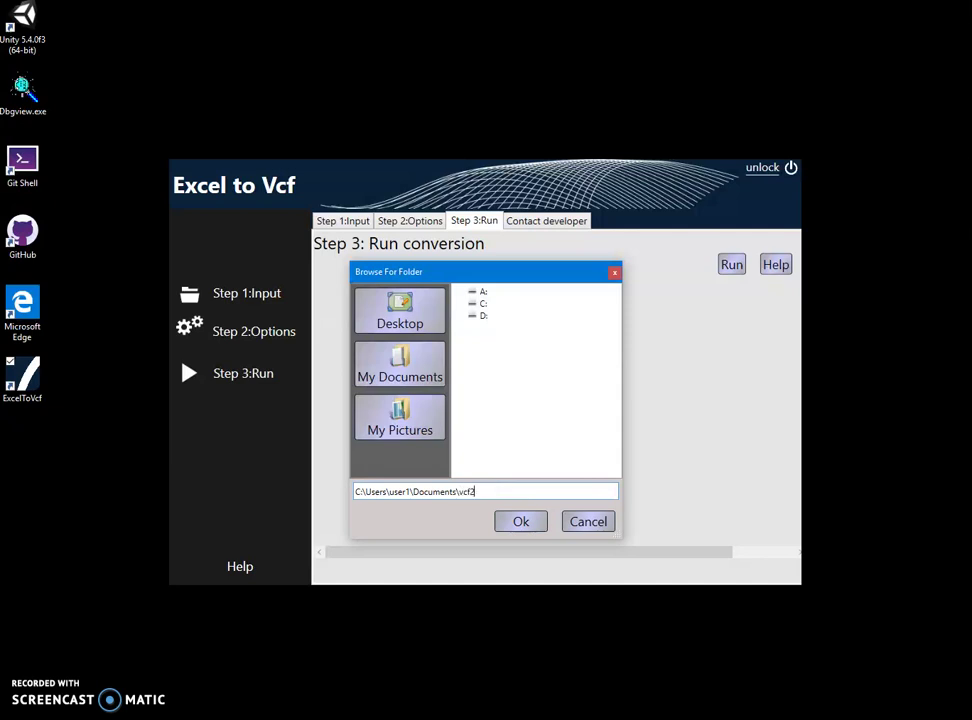
{"action": "left_click_drag", "start_coordinate": [466, 494], "coordinate": [372, 503]}
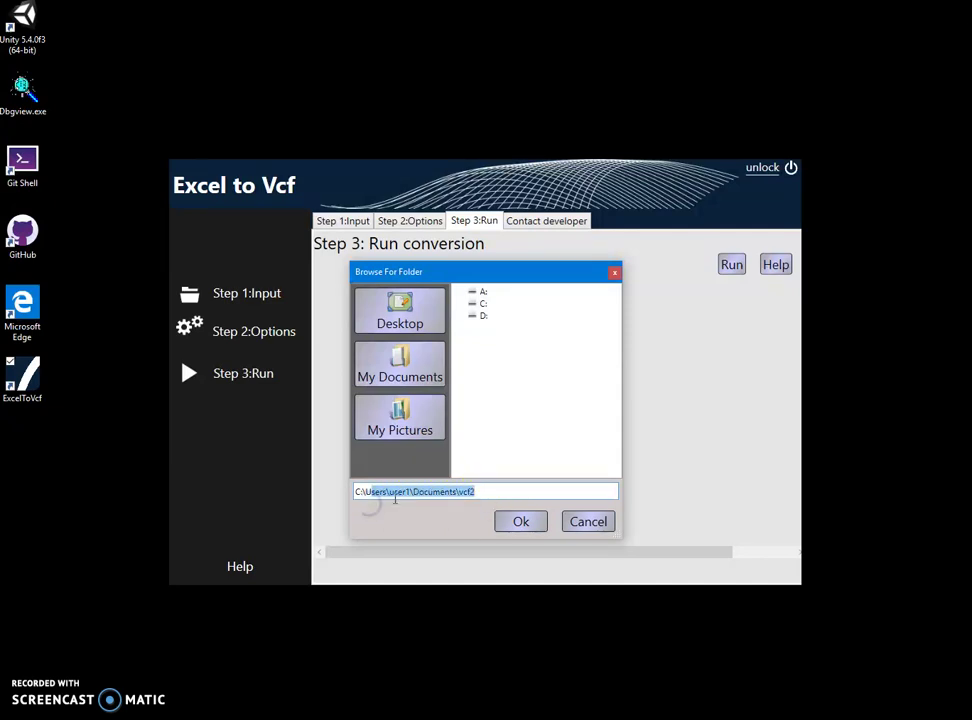
{"action": "left_click", "coordinate": [447, 486]}
{"action": "left_click", "coordinate": [390, 715]}
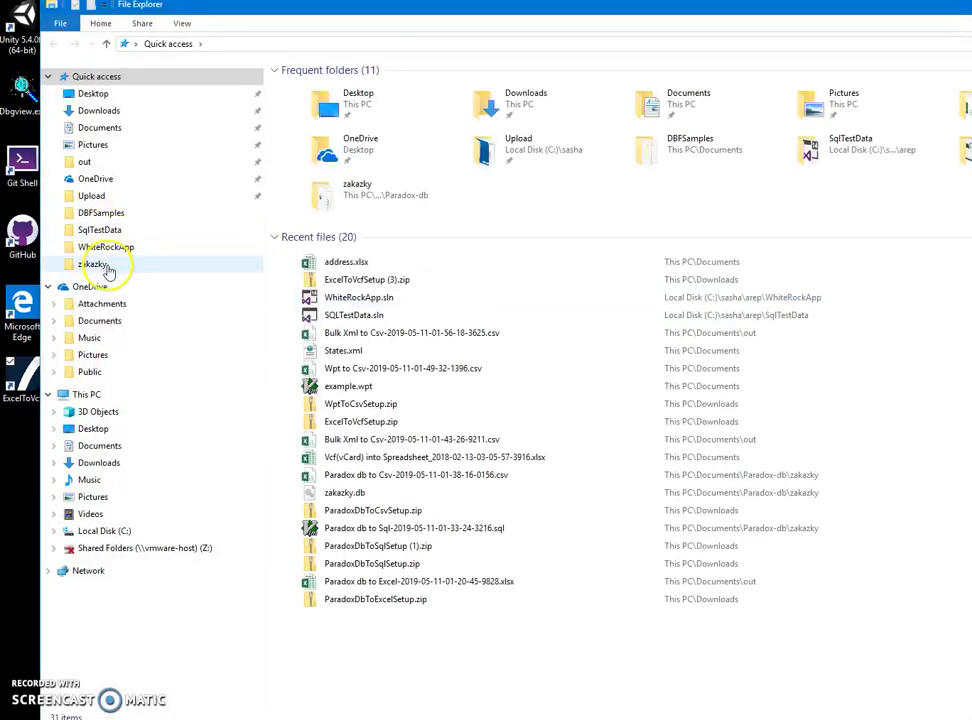
Open Documents\vcf2 in File Explorer and confirm it contains no files yet
{"action": "left_click", "coordinate": [95, 128]}
{"action": "left_click", "coordinate": [540, 384]}
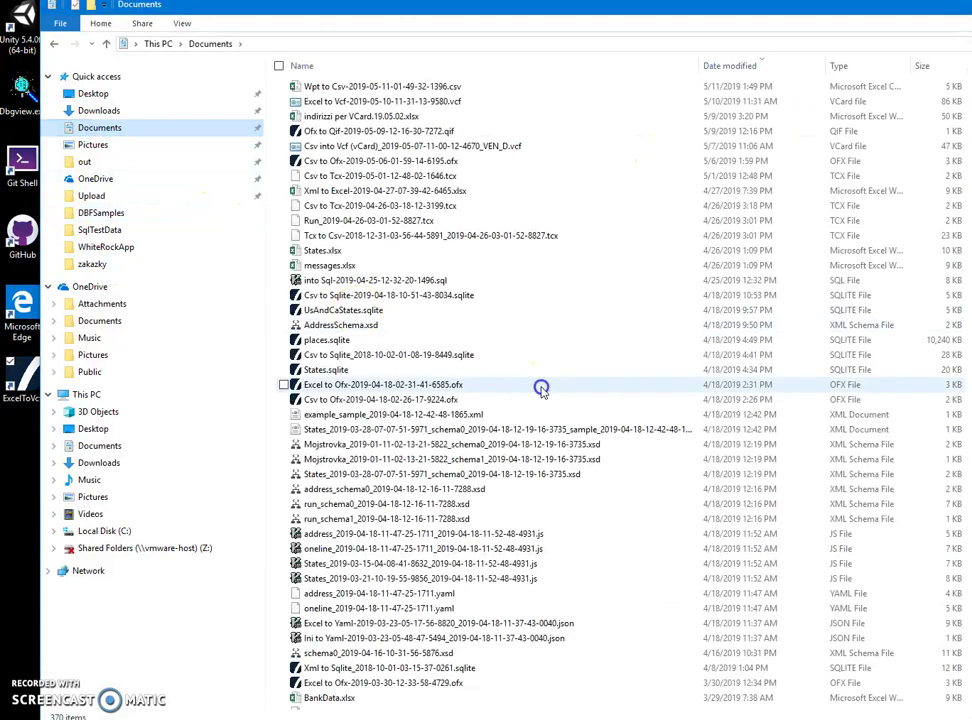
{"action": "scroll", "coordinate": [545, 390], "scroll_direction": "down", "scroll_amount": 20}
{"action": "scroll", "coordinate": [566, 398], "scroll_direction": "down", "scroll_amount": 20}
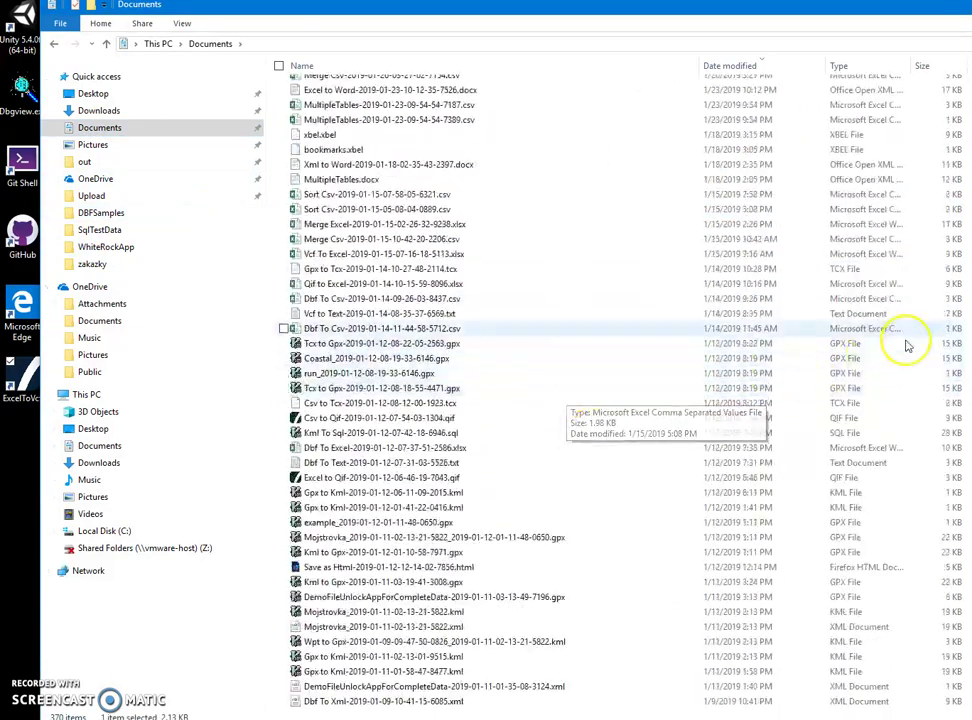
{"action": "scroll", "coordinate": [566, 398], "scroll_direction": "down", "scroll_amount": 15}
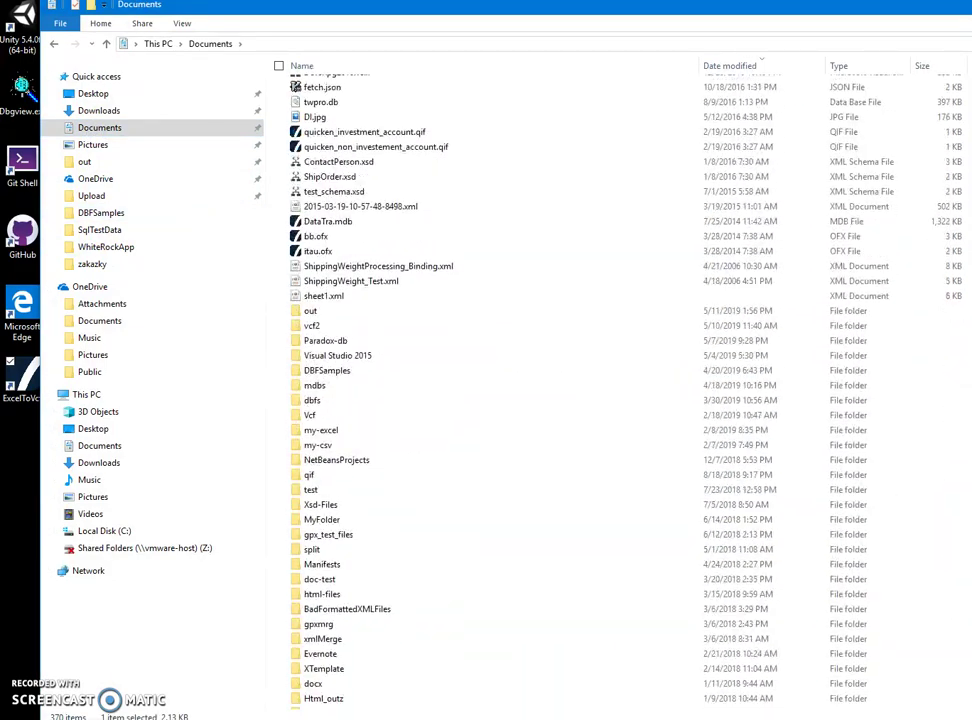
{"action": "double_click", "coordinate": [336, 322]}
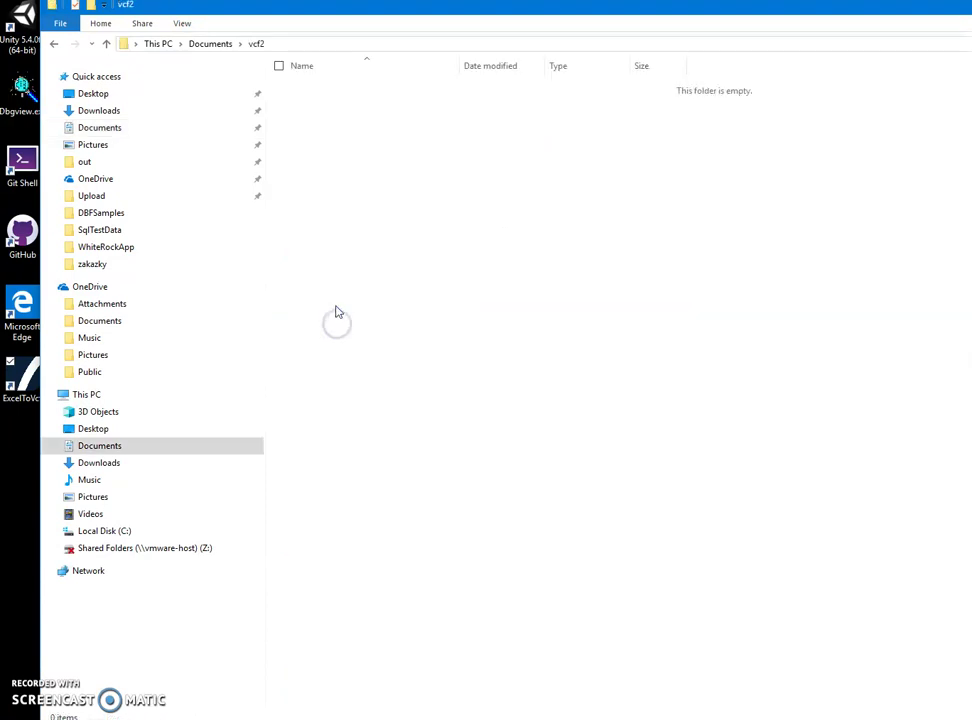
{"action": "left_click", "coordinate": [278, 43]}
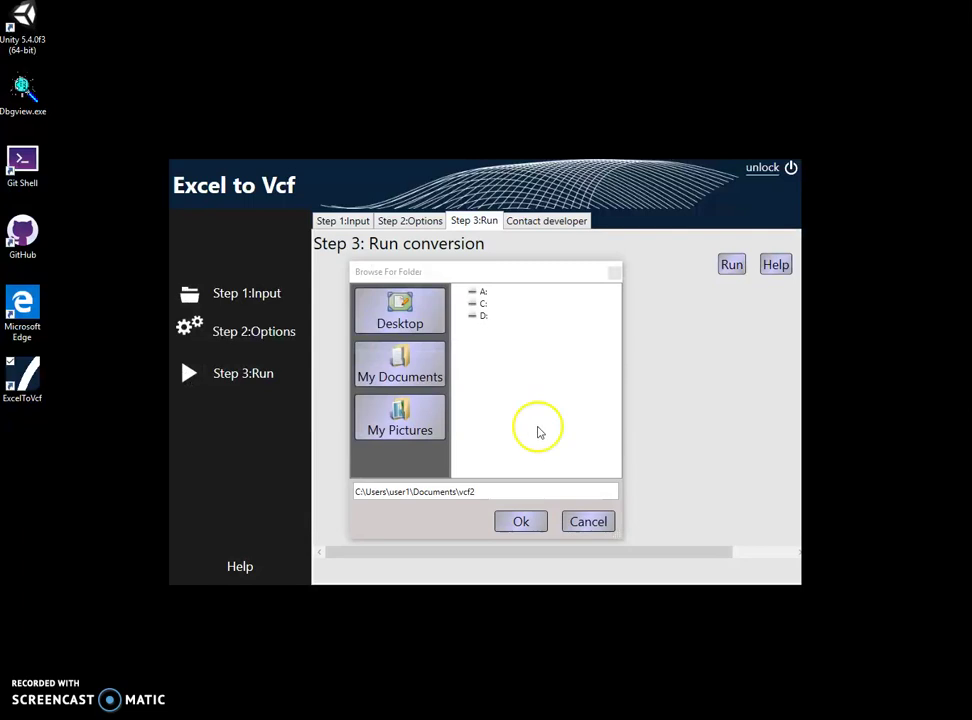
Confirm Documents\vcf2 as the output folder, producing 11 separate .vcf contact files
{"action": "left_click", "coordinate": [482, 493]}
{"action": "double_click", "coordinate": [484, 493]}
{"action": "left_click", "coordinate": [516, 527]}
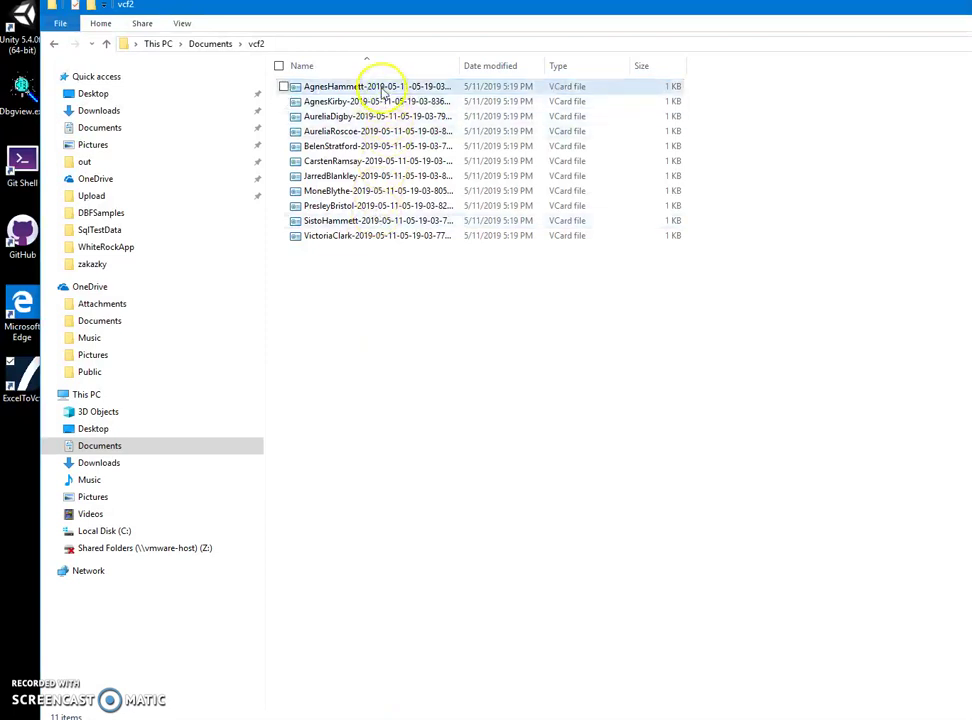
Open the first contact's vCard properties and review its Name, Home, Work and Family tabs
{"action": "left_click", "coordinate": [371, 91]}
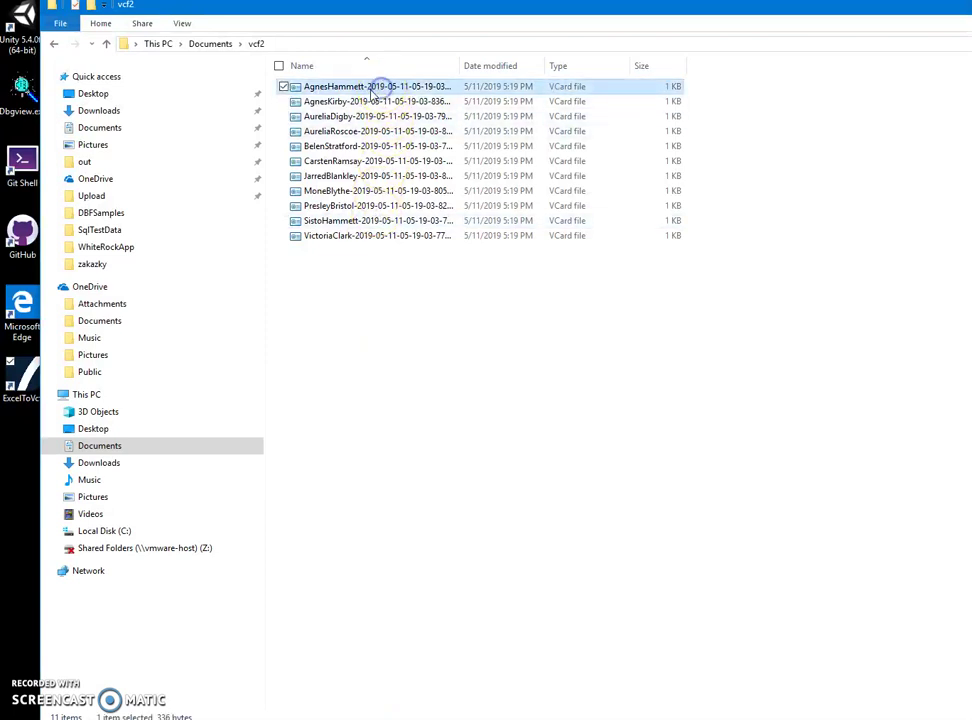
{"action": "double_click", "coordinate": [369, 90]}
{"action": "left_click_drag", "start_coordinate": [336, 80], "coordinate": [431, 96]}
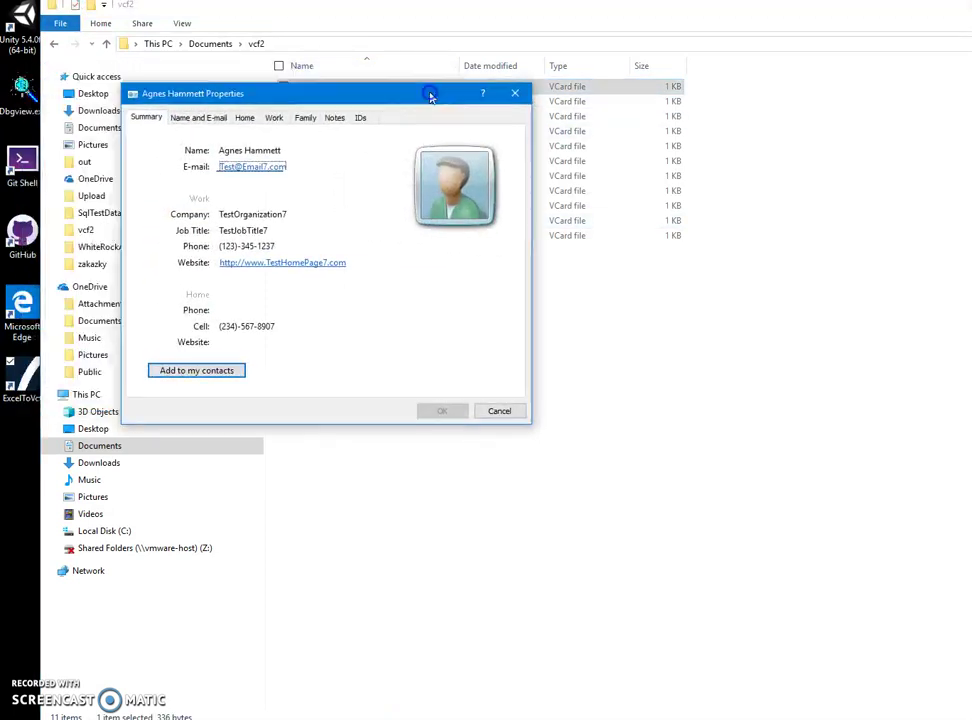
{"action": "left_click", "coordinate": [183, 117]}
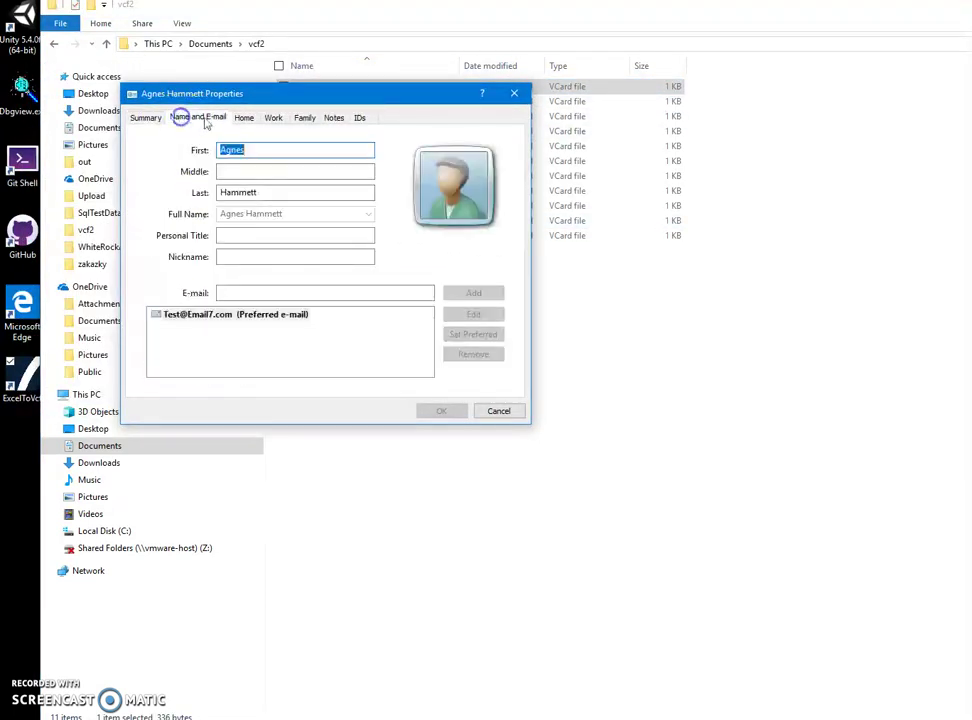
{"action": "left_click", "coordinate": [244, 118]}
{"action": "left_click", "coordinate": [273, 118]}
{"action": "left_click", "coordinate": [305, 118]}
Check the Digital IDs, Notes and work address details, then close the contact properties
{"action": "left_click", "coordinate": [359, 118]}
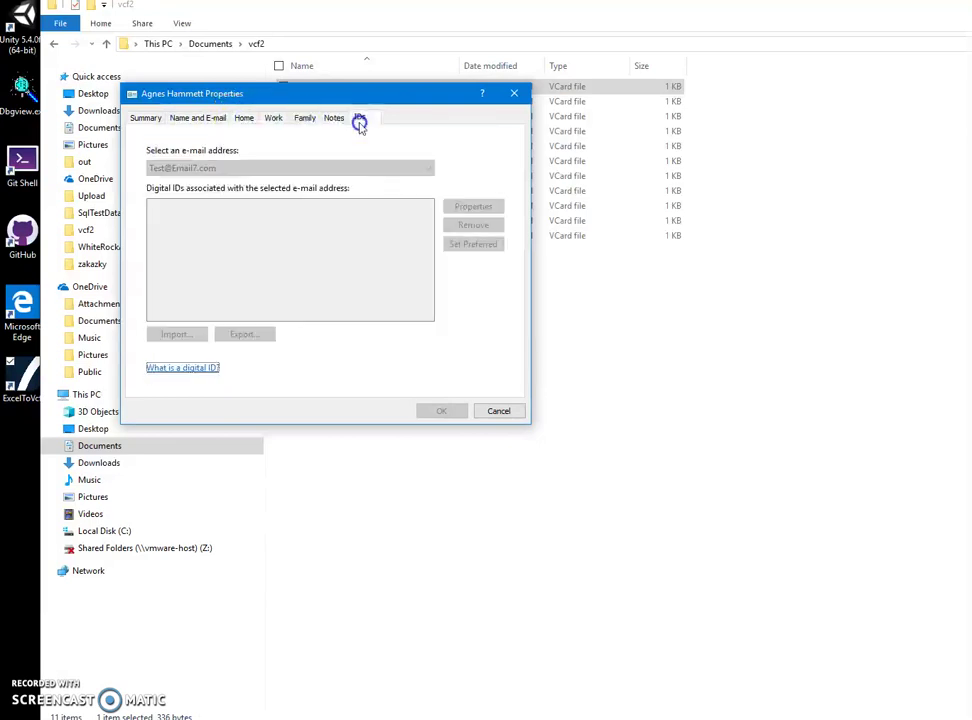
{"action": "left_click", "coordinate": [334, 118]}
{"action": "left_click", "coordinate": [273, 118]}
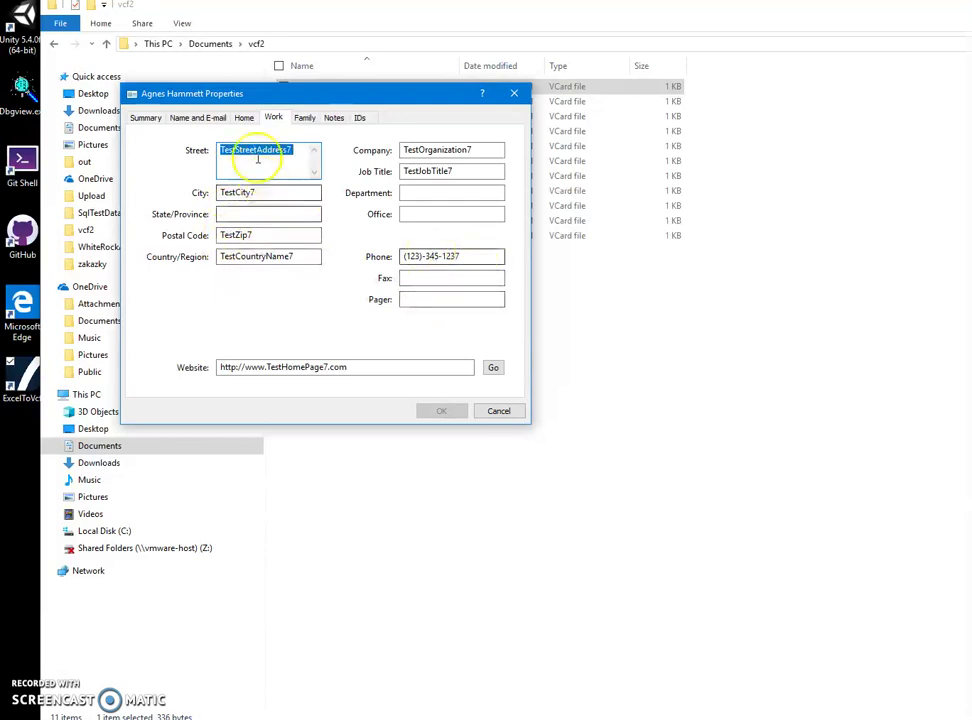
{"action": "left_click", "coordinate": [240, 118]}
{"action": "left_click", "coordinate": [200, 118]}
{"action": "left_click", "coordinate": [145, 118]}
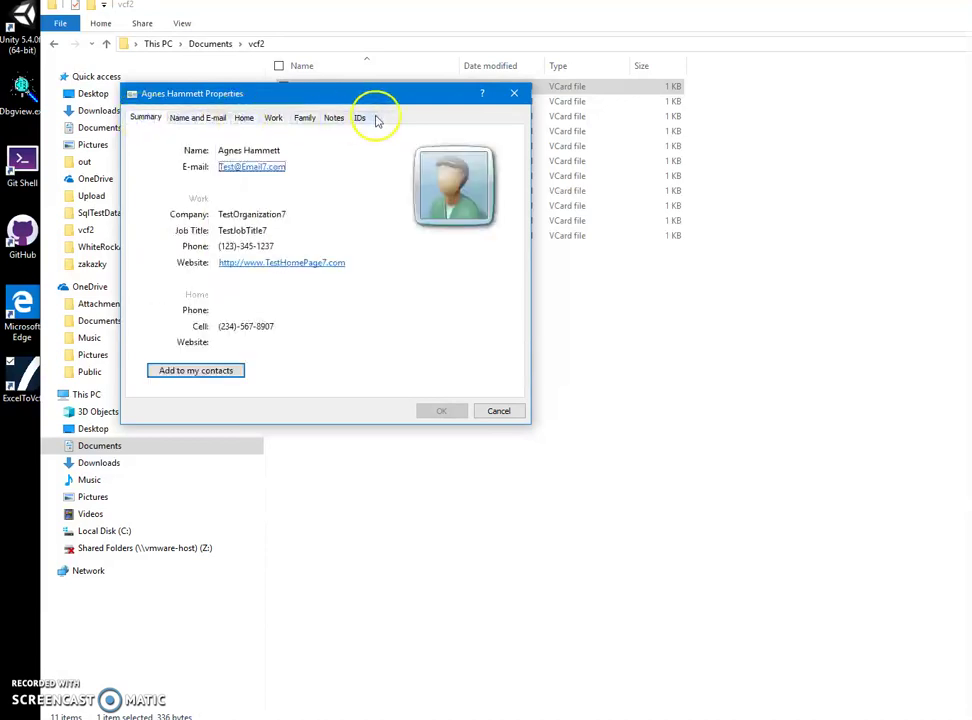
{"action": "left_click", "coordinate": [508, 94]}
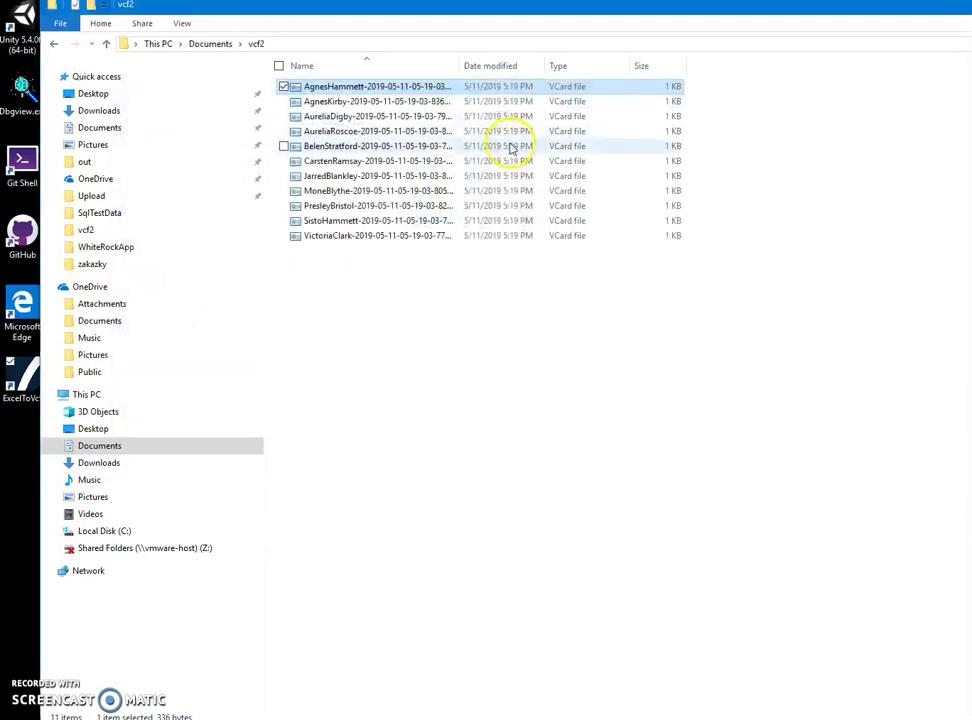
{"action": "left_click_drag", "start_coordinate": [424, 15], "coordinate": [438, 56]}
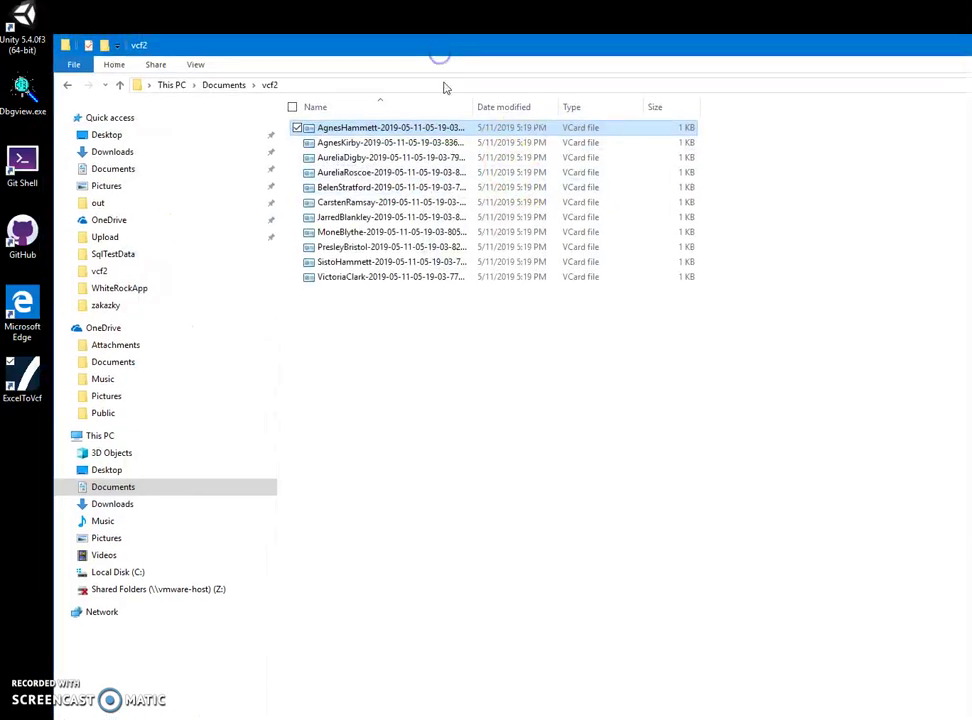